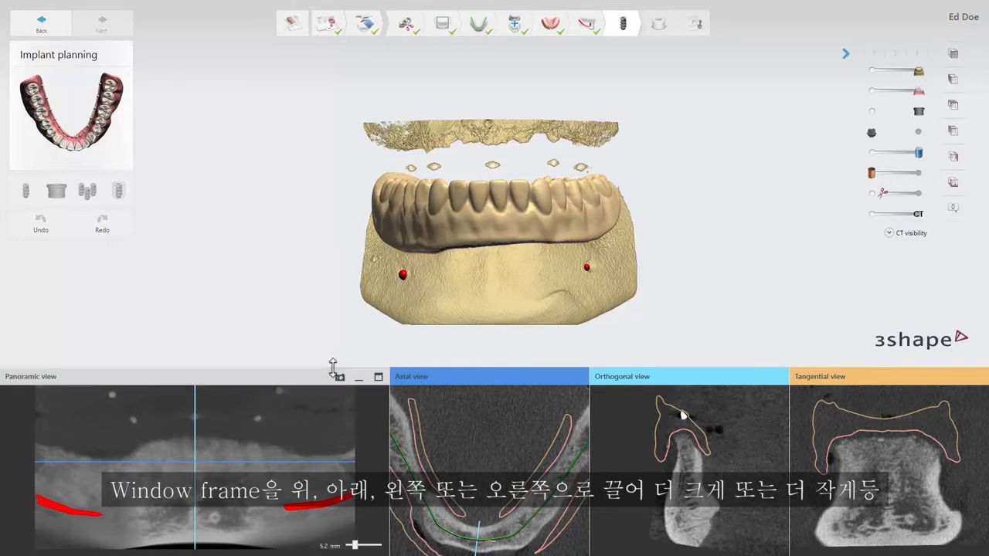
Step: Resize the 2D view area and the boundary between the Panoramic and Axial views, and dock and undock the Axial view
mouse_move(332, 367)
left_mouse_down()
mouse_move(343, 321)
mouse_move(343, 377)
left_mouse_up()
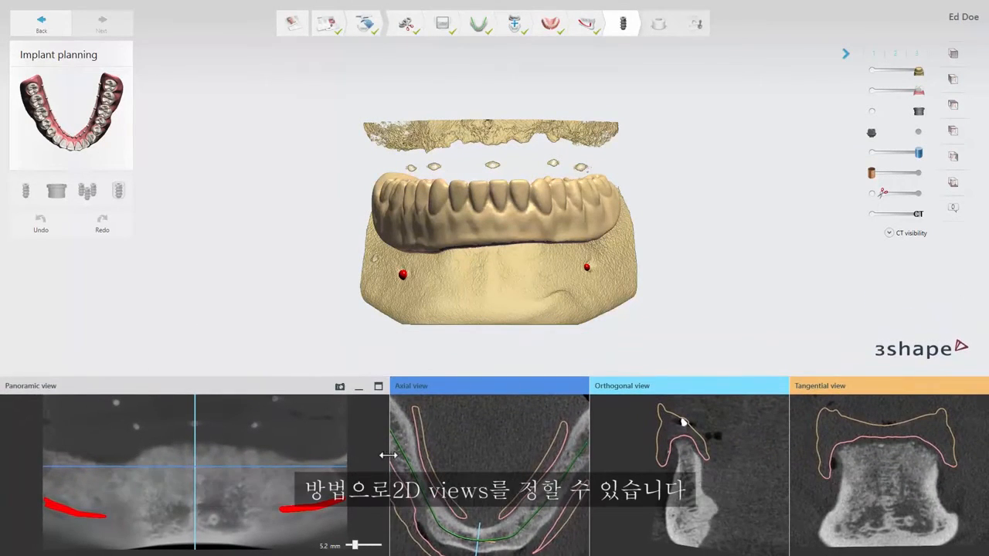
mouse_move(388, 456)
left_mouse_down()
mouse_move(278, 454)
mouse_move(384, 454)
left_mouse_up()
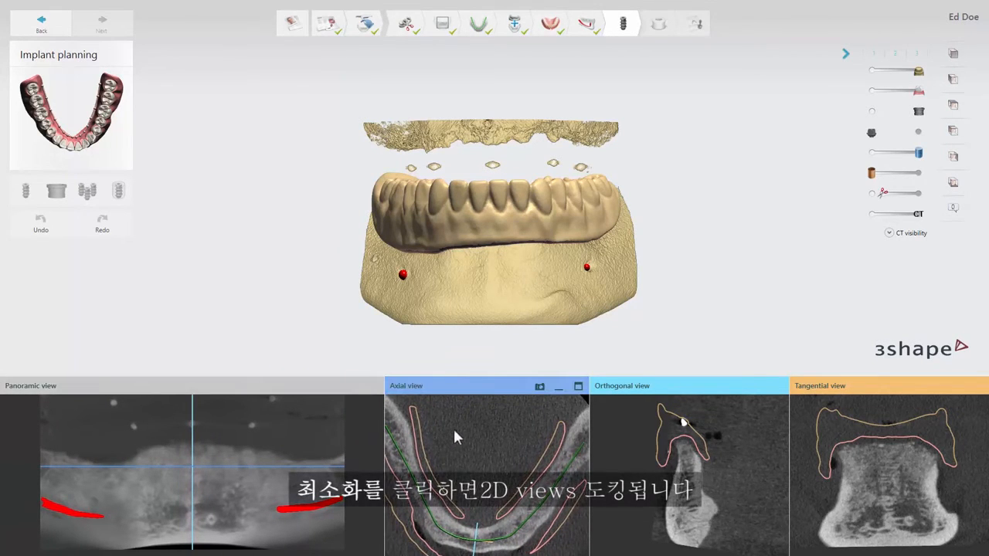
left_click(559, 388)
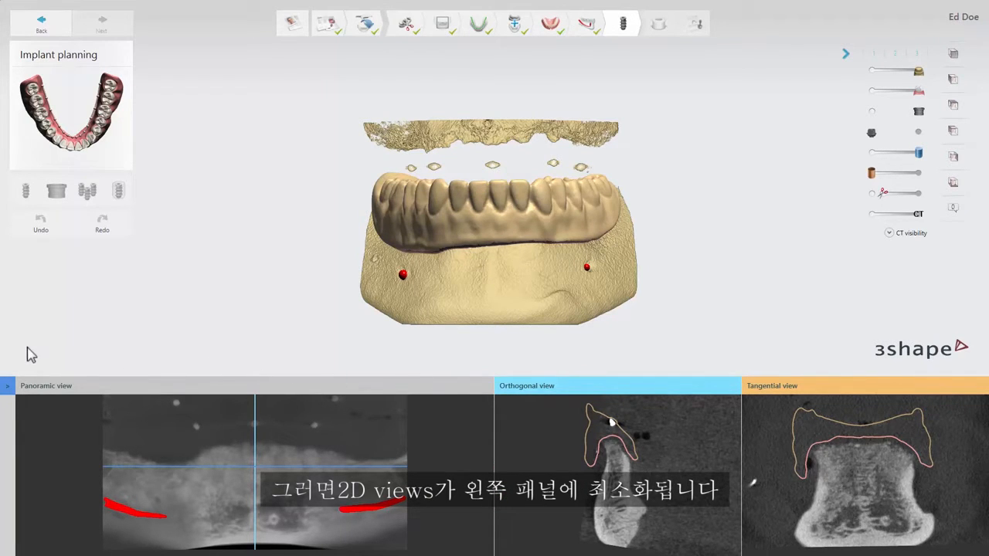
left_click(10, 386)
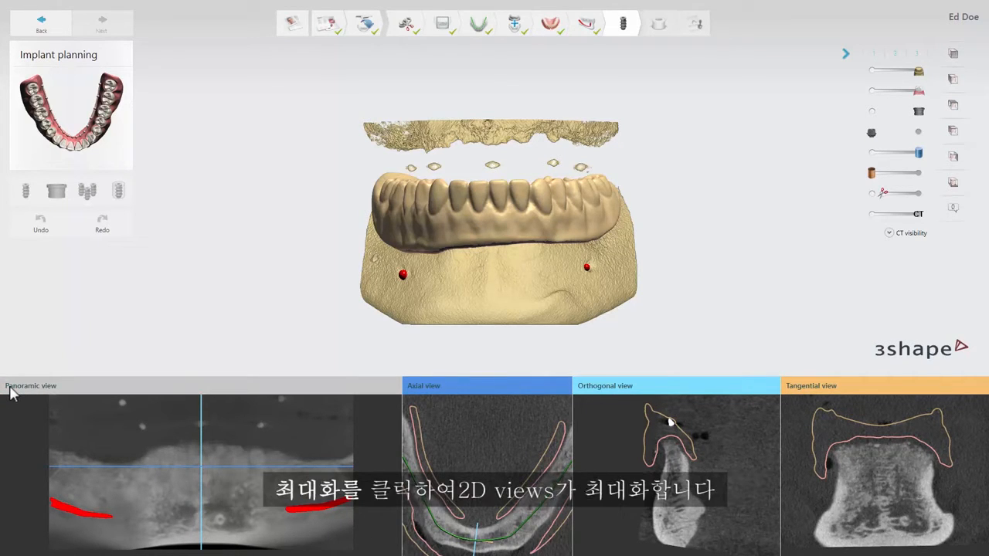
Step: Maximize the Panoramic view and take a snapshot of it
mouse_move(41, 394)
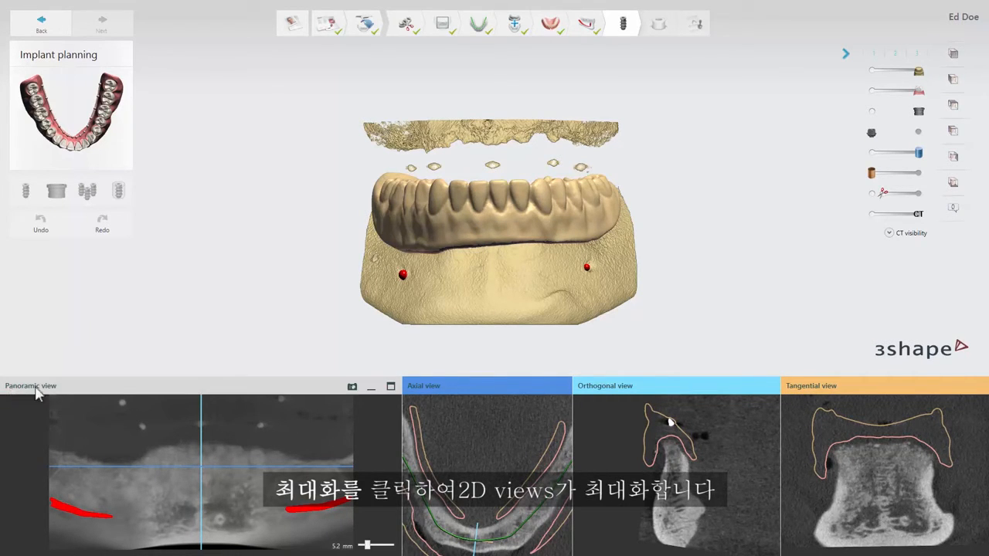
left_click(391, 388)
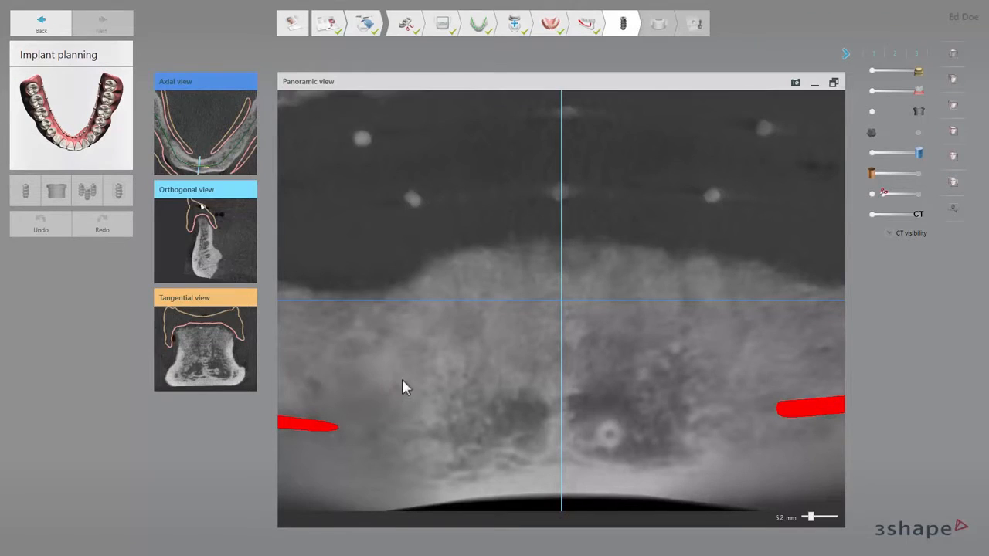
left_click(795, 84)
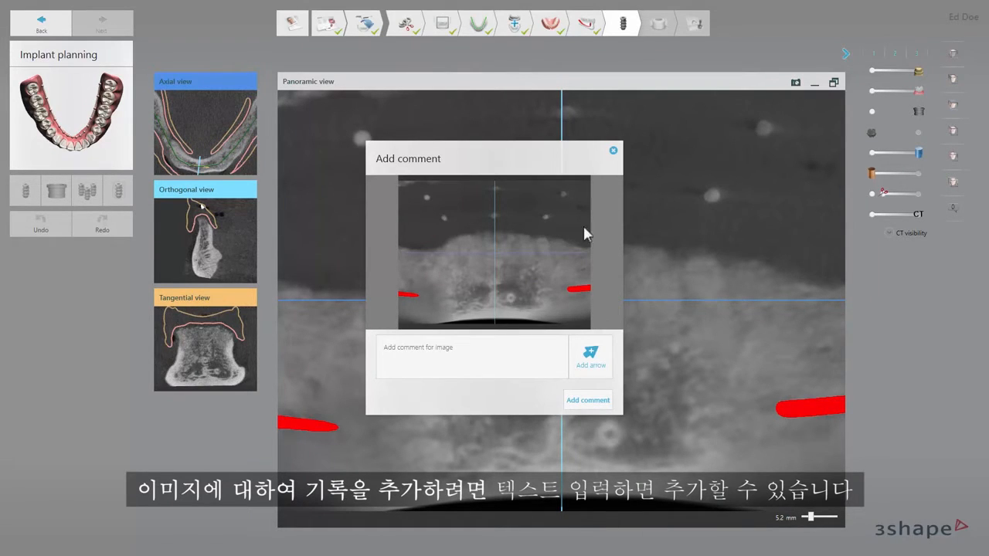
Step: Mark the snapshot with an arrow just below the nerve canal on the image's right side and add the comment
left_click(407, 356)
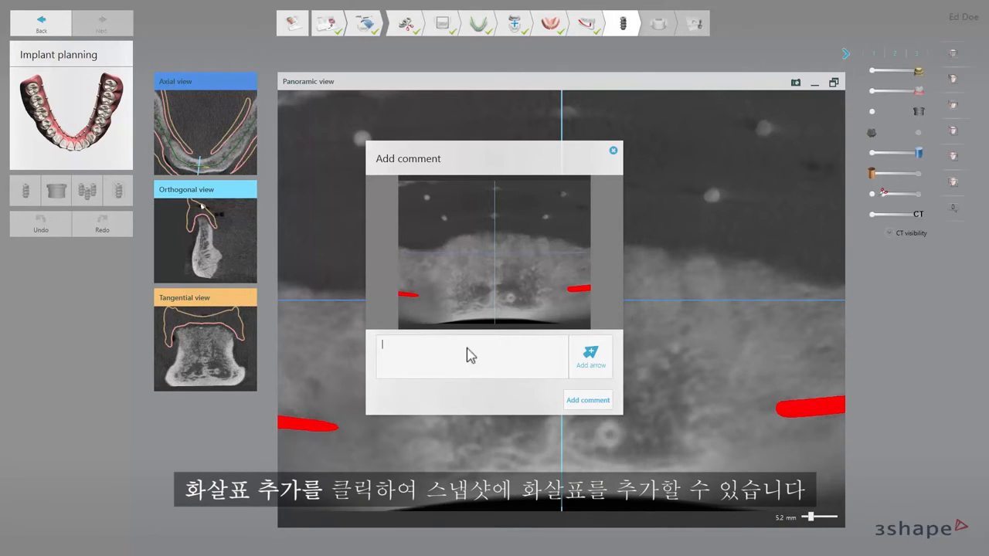
left_click(585, 353)
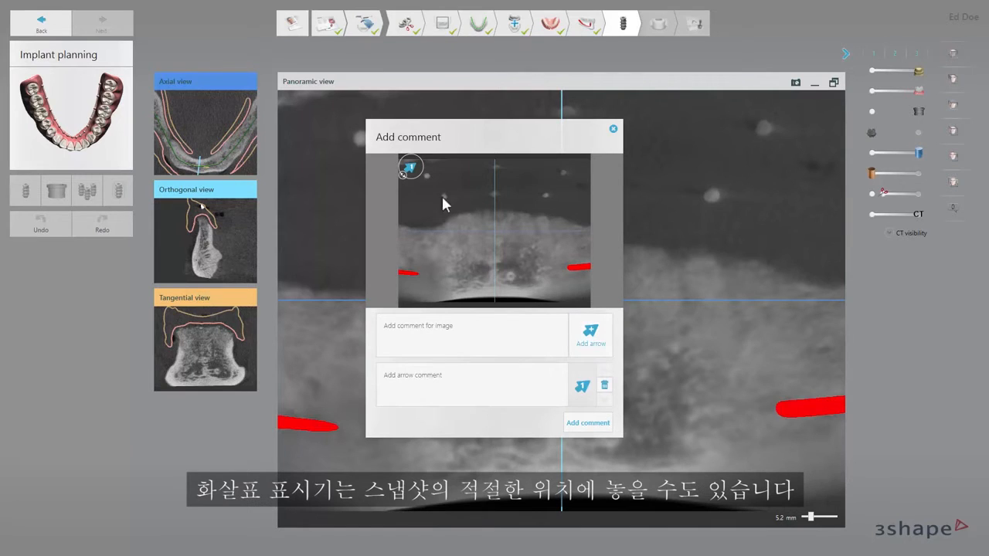
mouse_move(415, 172)
left_mouse_down()
mouse_move(456, 205)
mouse_move(471, 247)
mouse_move(553, 284)
left_mouse_up()
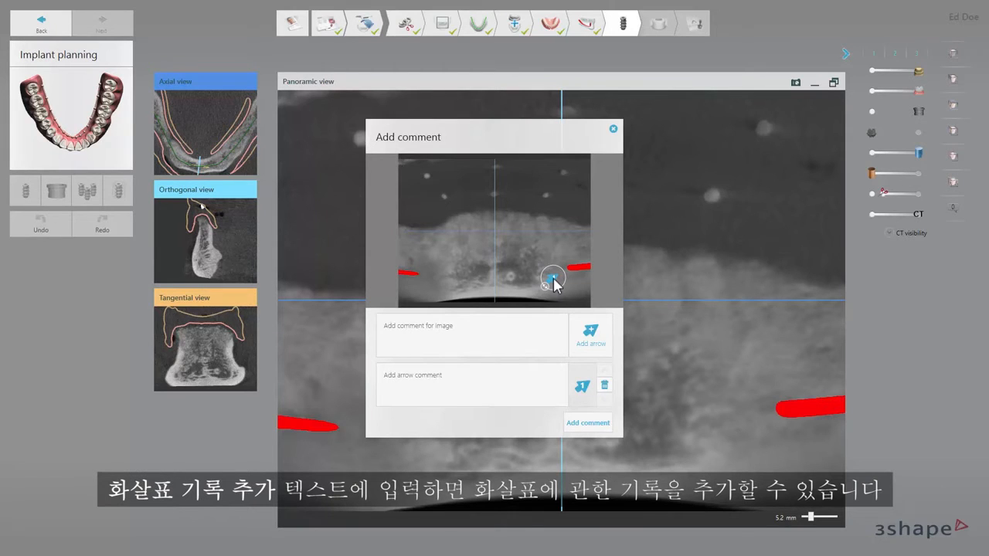
left_click(438, 371)
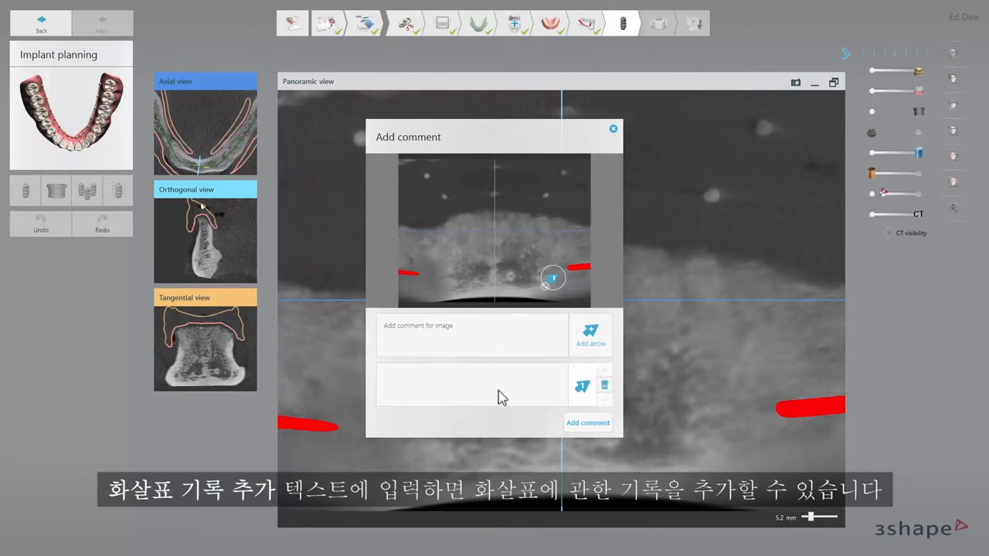
left_click(572, 422)
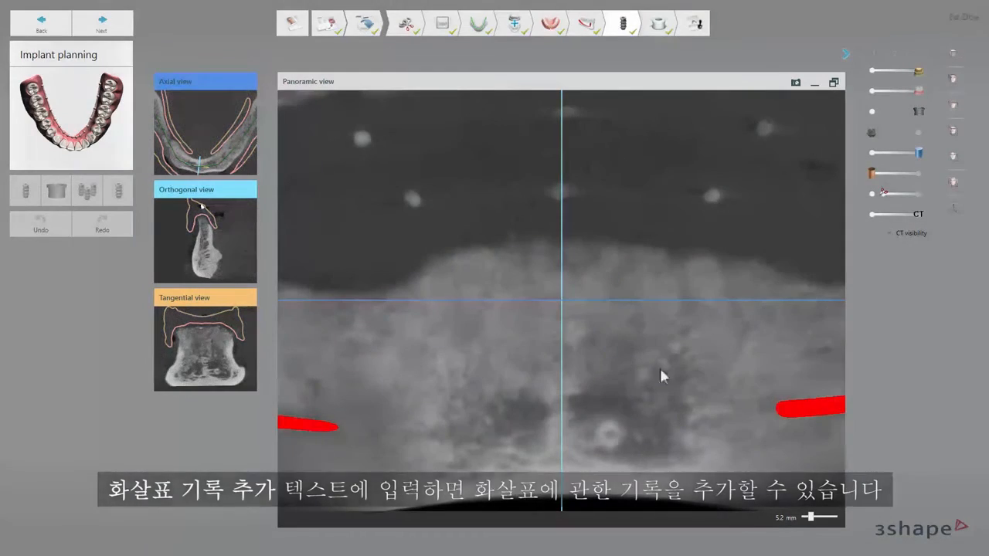
Step: Preview the saved snapshot comment, and use the camera tool on the 3D view
left_click(955, 210)
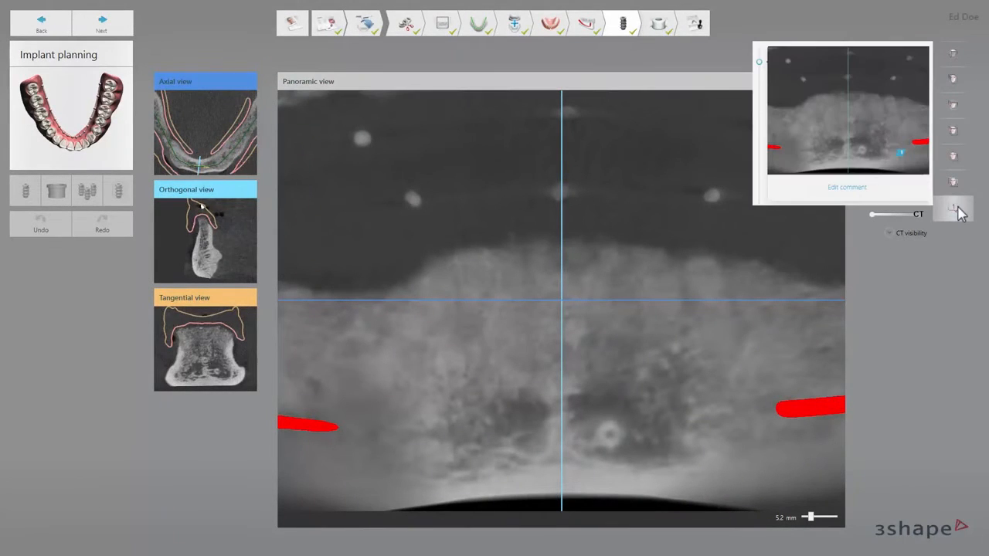
left_click(958, 211)
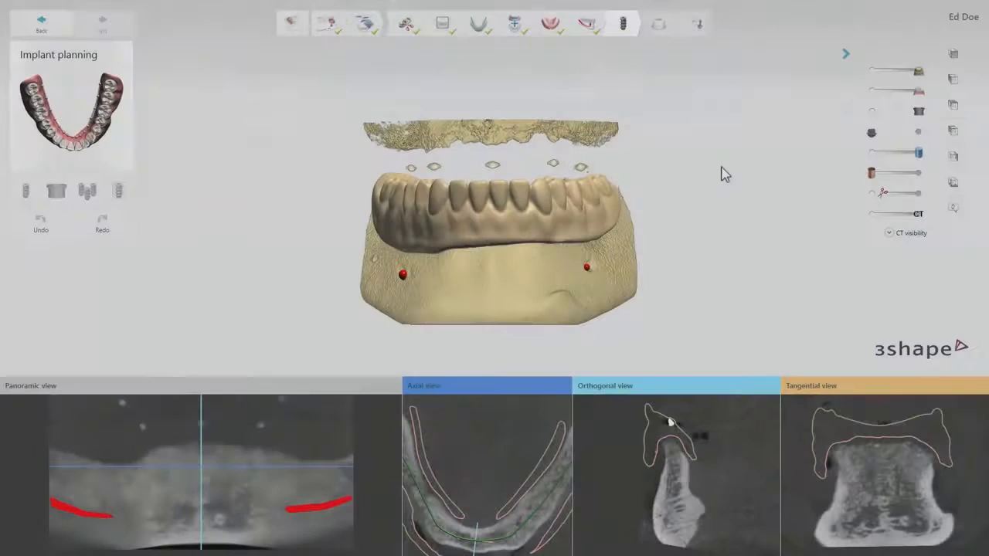
right_click(722, 173)
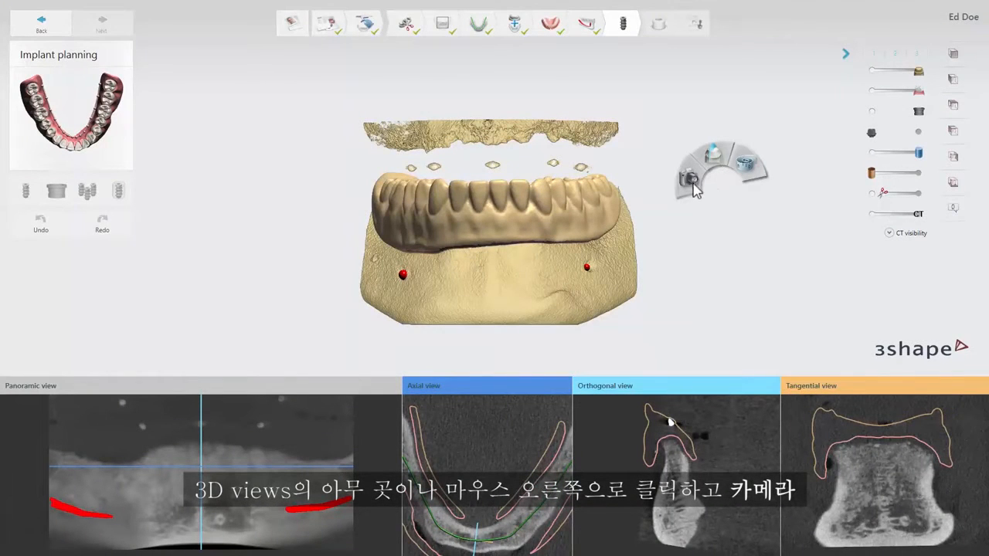
left_click(693, 186)
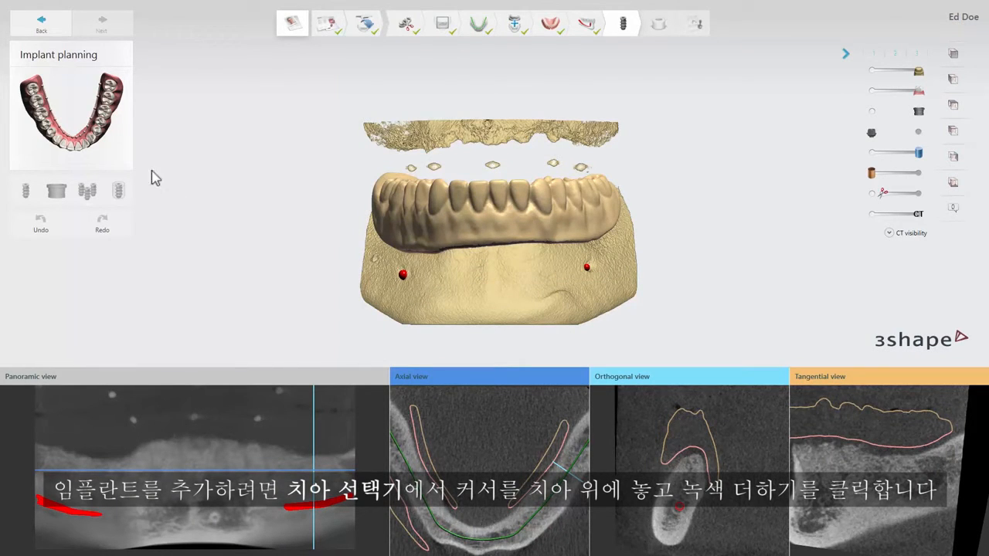
Step: Add an Avinent Coral HI implant with 3.8 mm diameter, 4.1 platform and 10.0 mm length on tooth 36
mouse_move(104, 113)
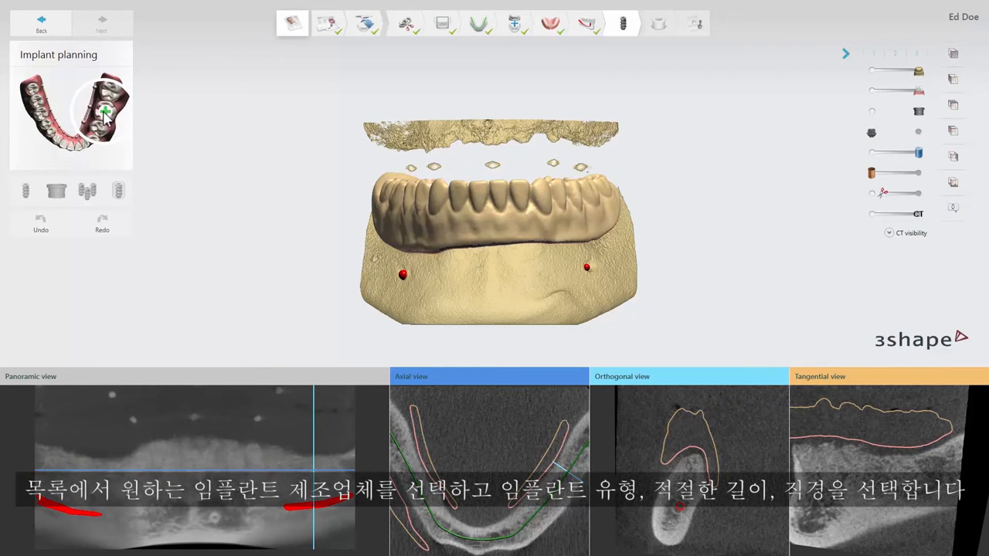
left_click(104, 114)
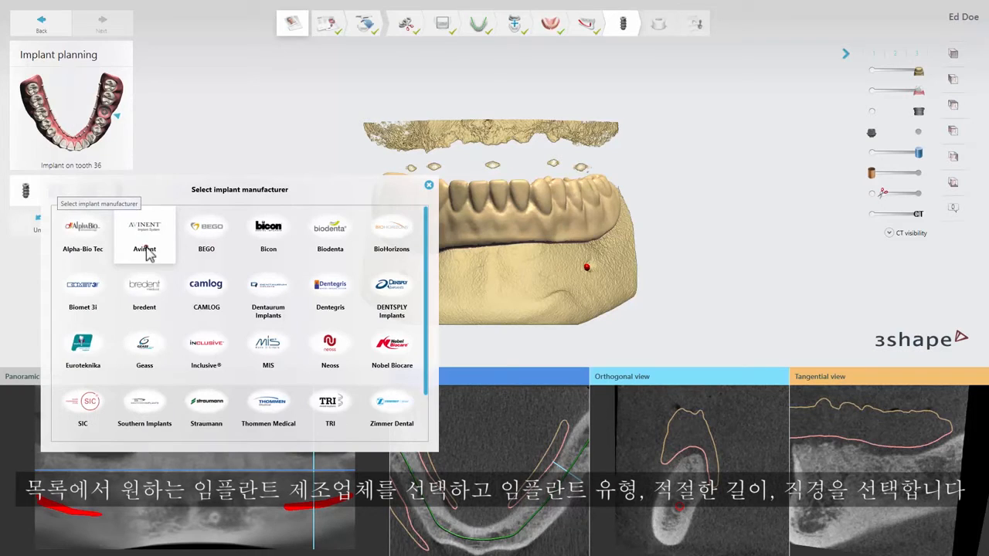
left_click(145, 239)
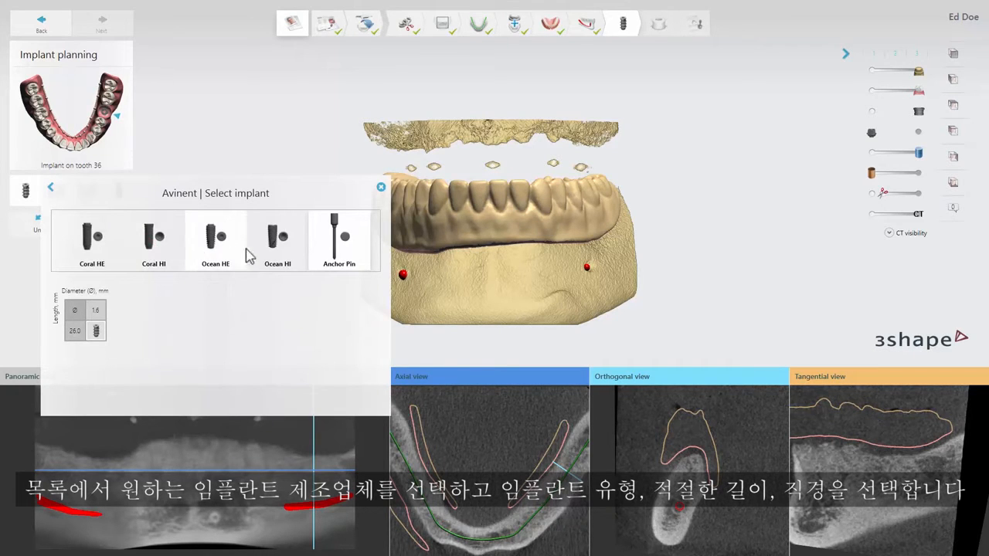
left_click(157, 246)
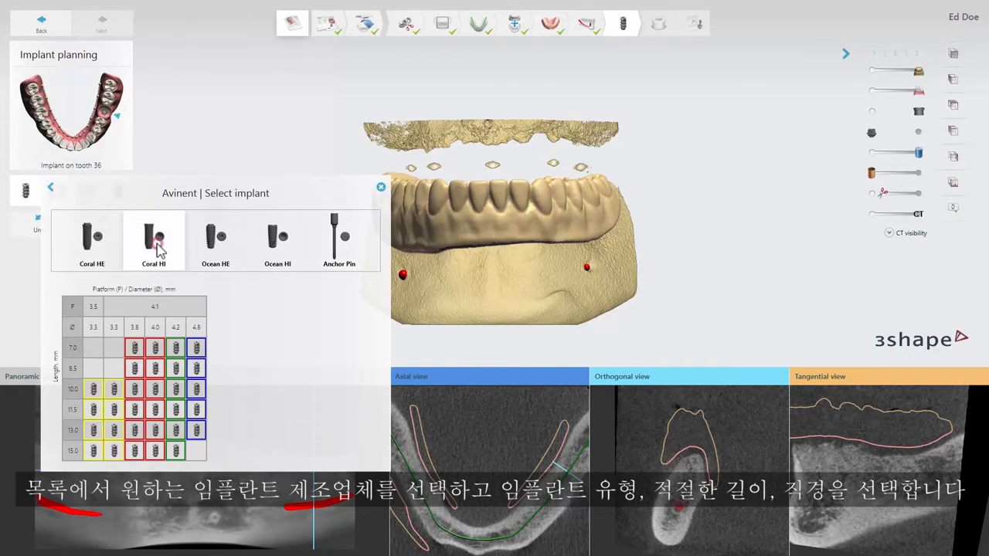
left_click(135, 393)
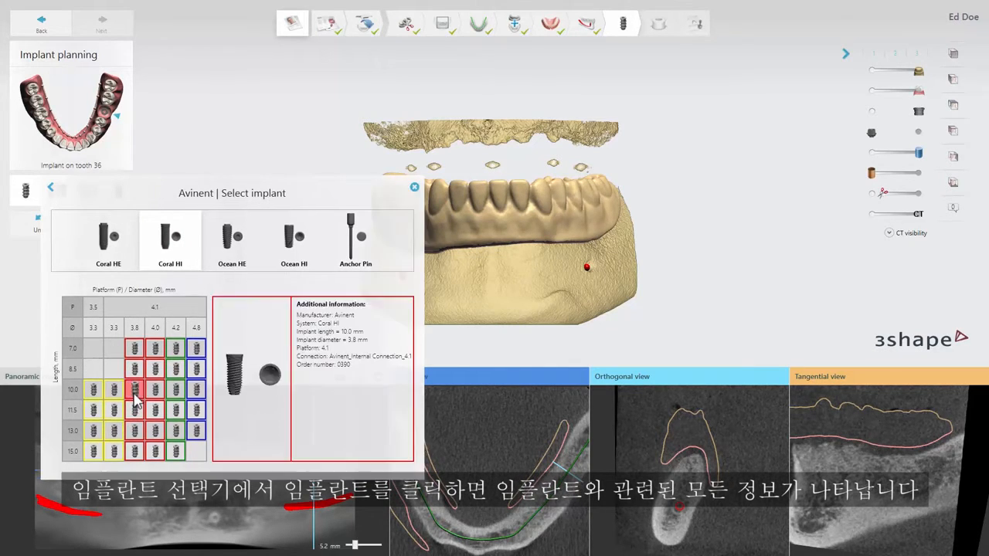
double_click(135, 394)
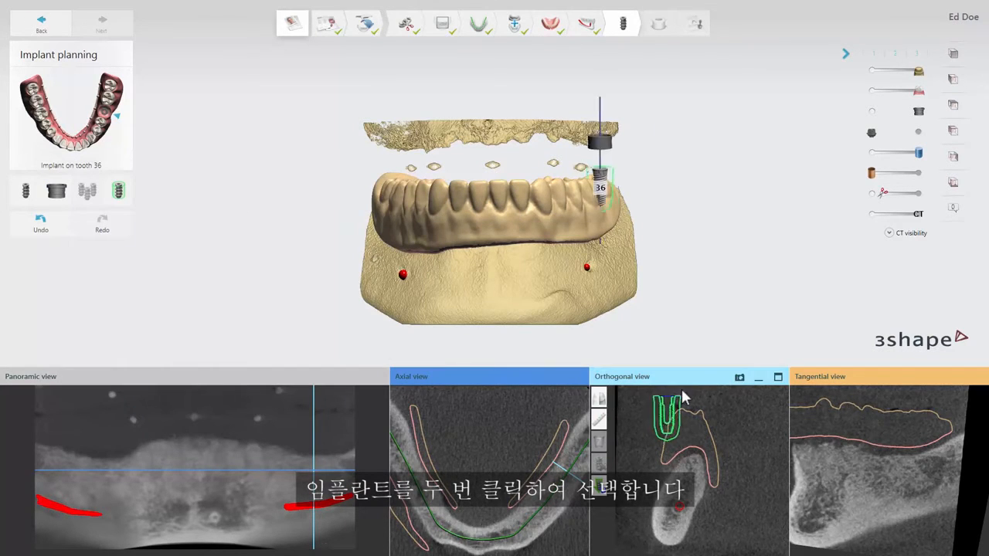
Step: Maximize the Orthogonal view and place the tooth 36 implant by its shoulder and apex along the jawbone axis
left_click(779, 377)
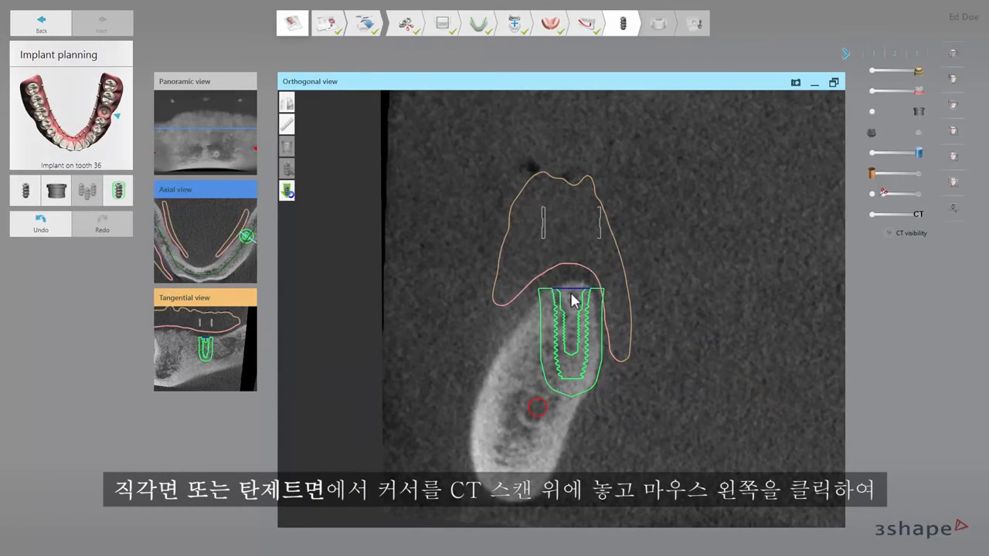
left_click(571, 298)
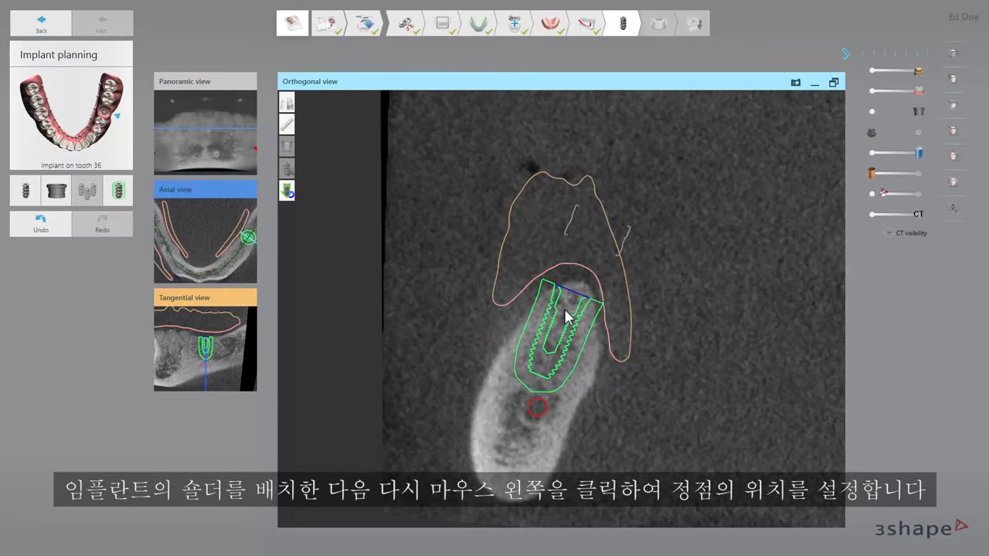
left_click(566, 311)
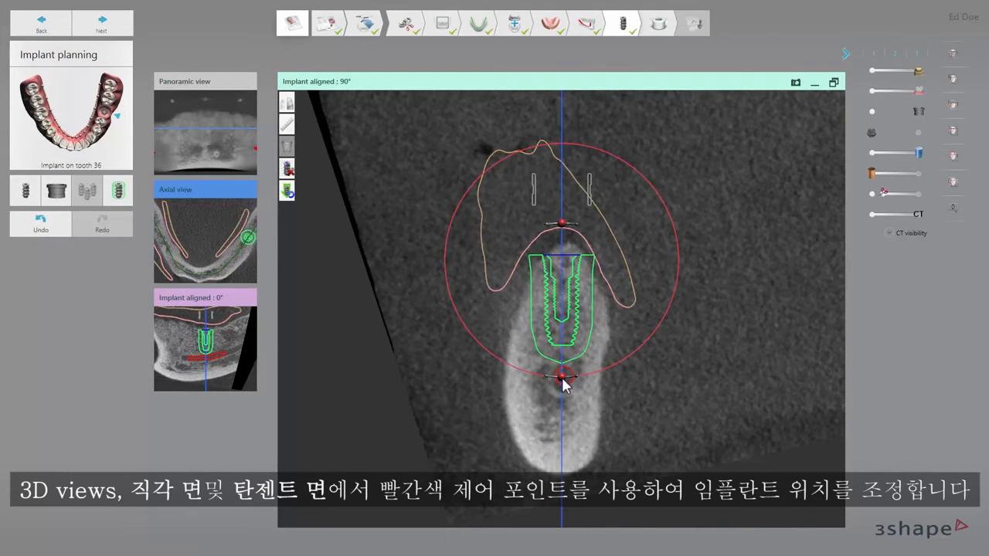
Step: Fine-tune the position of the tooth 36 implant in the bone with its control points
left_click_drag(562, 384, 562, 379)
left_click_drag(565, 317, 568, 319)
left_click_drag(563, 395, 564, 356)
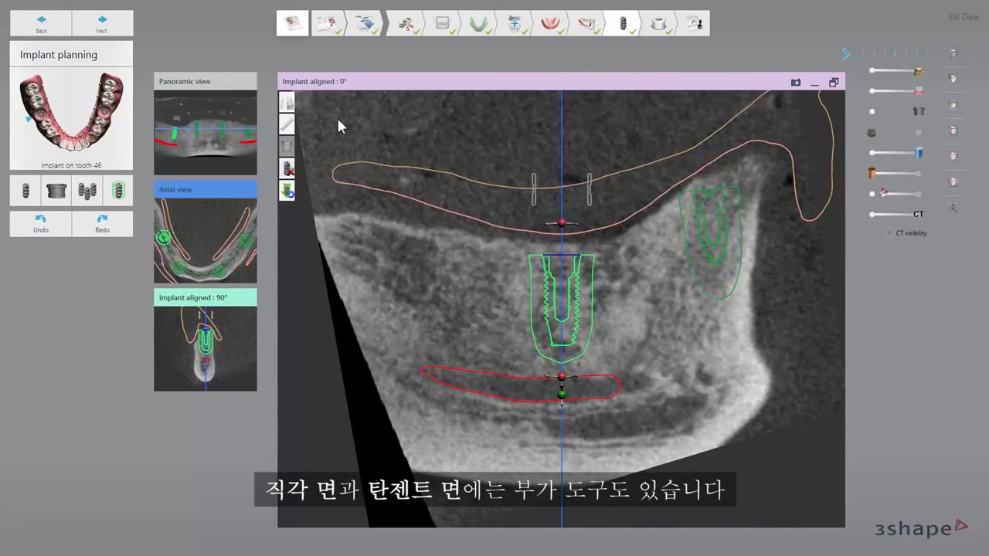
Step: Measure the distance from the bone crest to the tooth 46 implant's shoulder and the bone density beside that implant
left_click(288, 124)
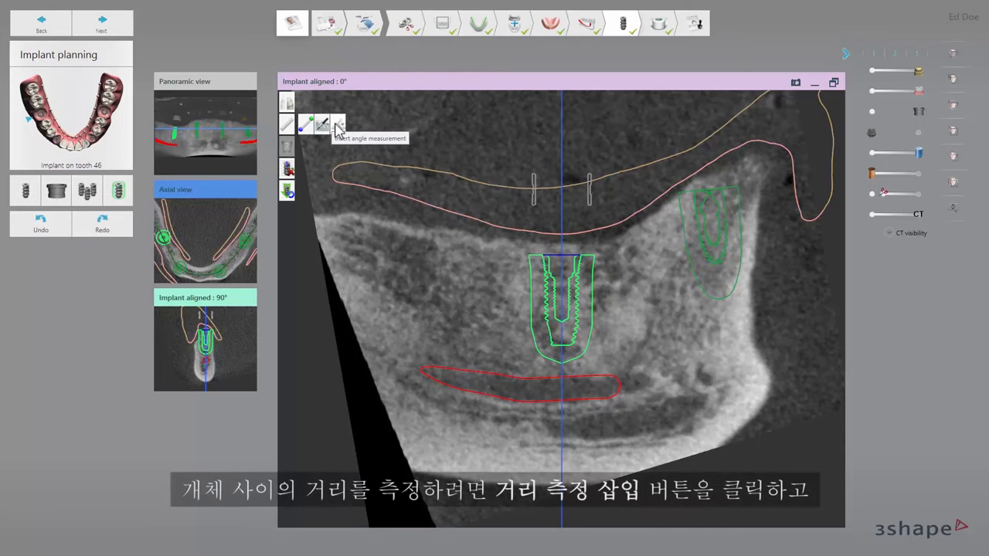
left_click(308, 126)
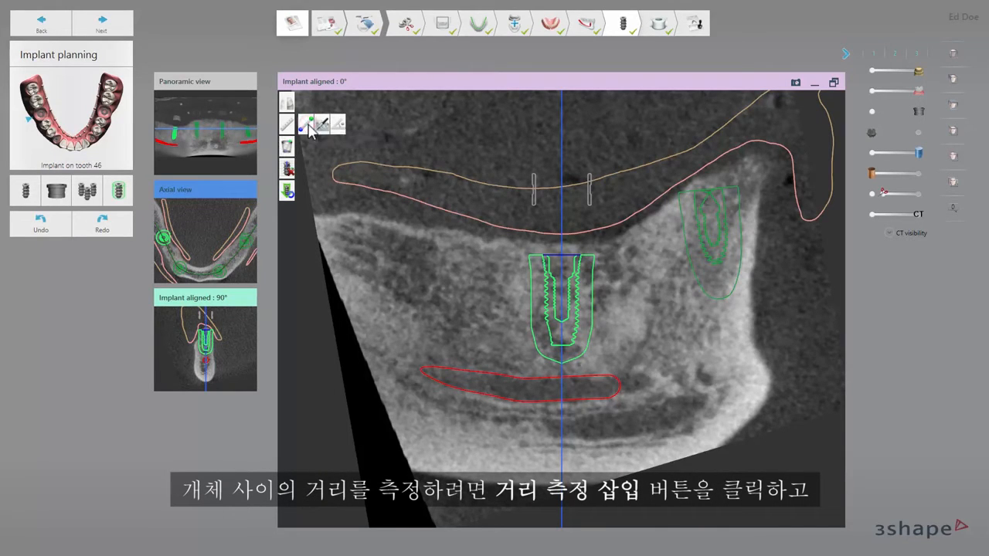
left_click(564, 249)
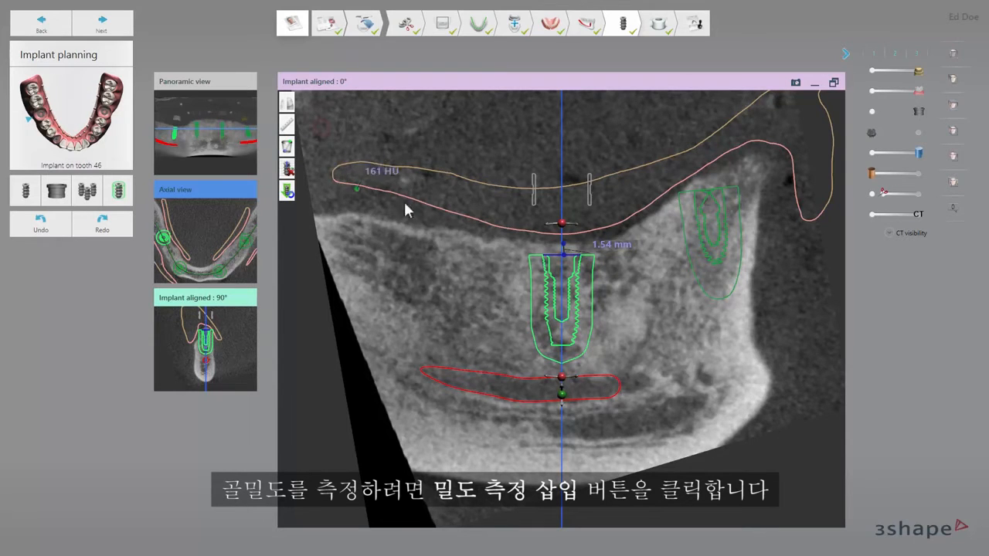
left_click(307, 125)
left_click(606, 307)
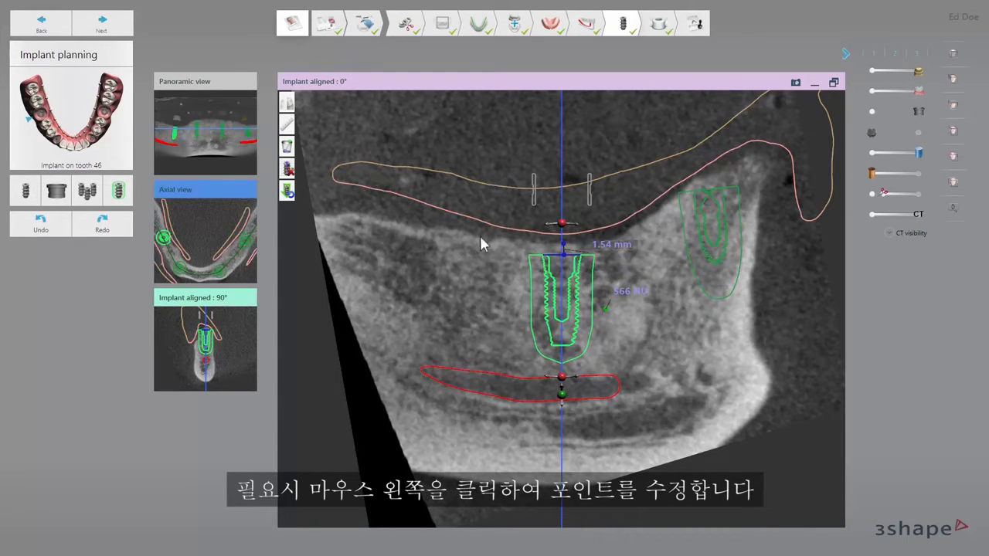
Step: Measure the angle between the tooth 46 implant and its neighbouring implant along their axes, and delete that angle measurement
left_click(287, 124)
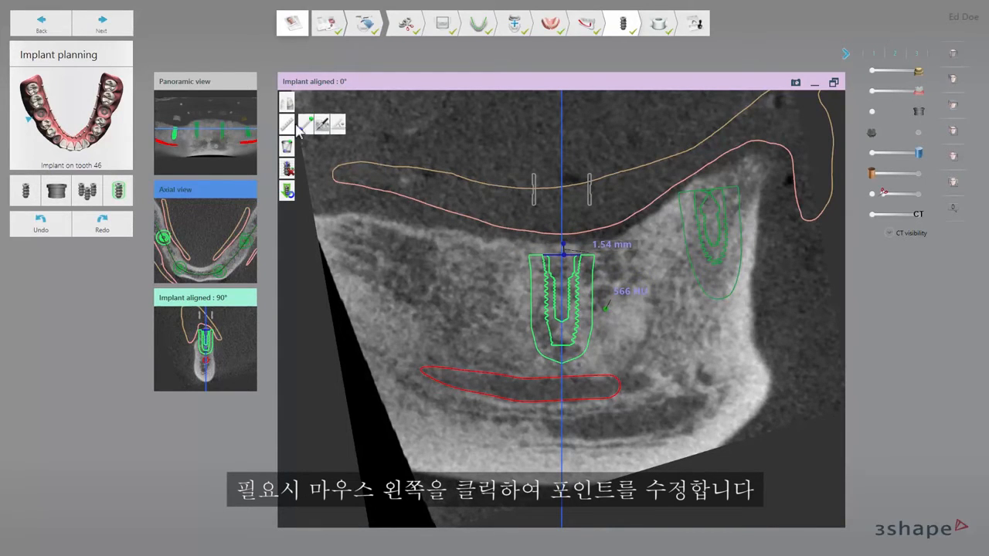
left_click(338, 126)
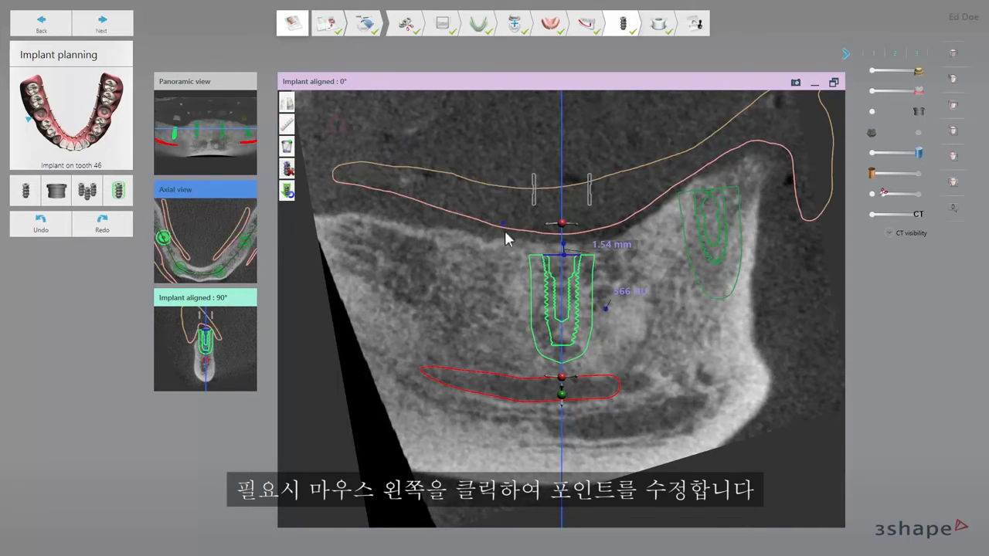
left_click(563, 255)
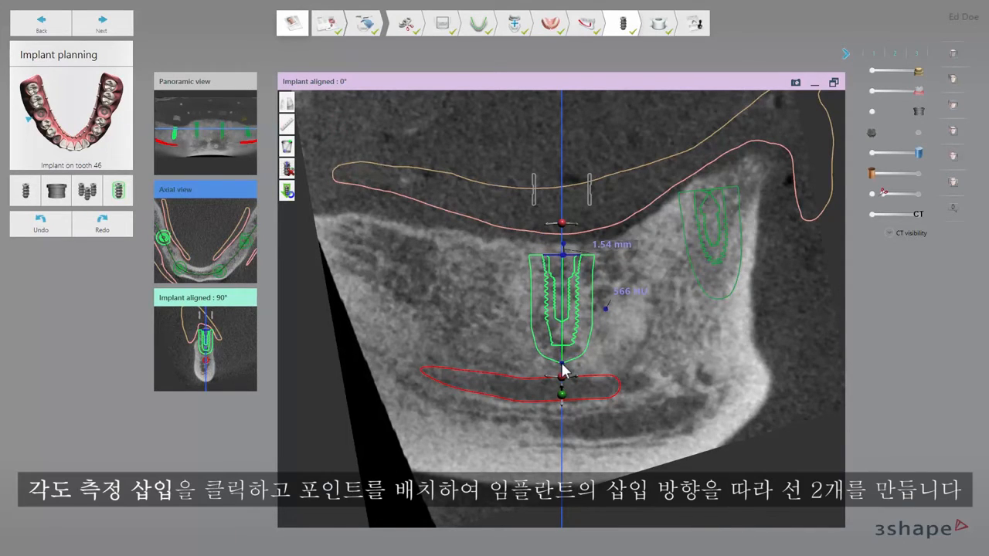
left_click(561, 364)
left_click(709, 189)
left_click(721, 298)
left_click(287, 148)
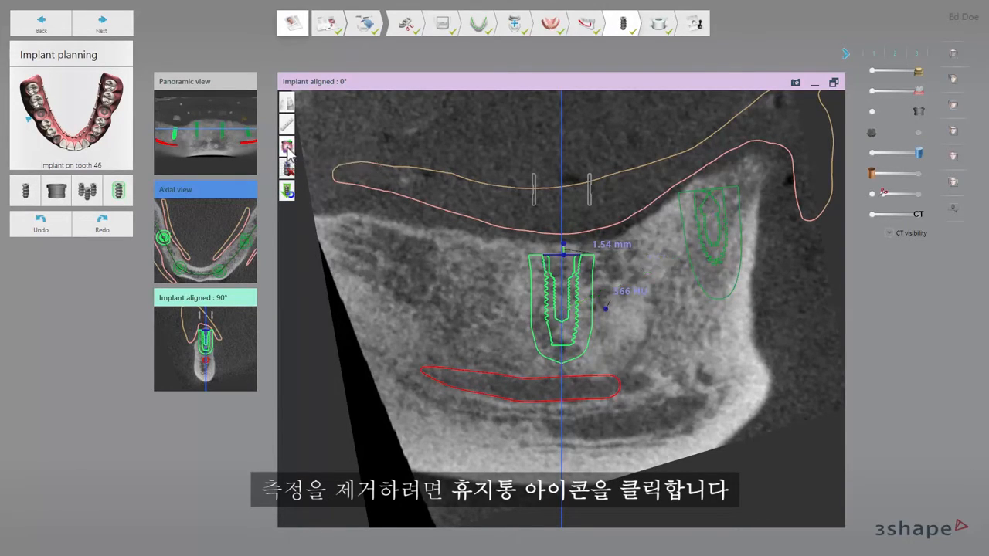
Step: Delete the remaining distance and density measurements at the tooth 46 implant, and switch the implant-aligned planes off and back on
left_click(287, 148)
left_click(288, 149)
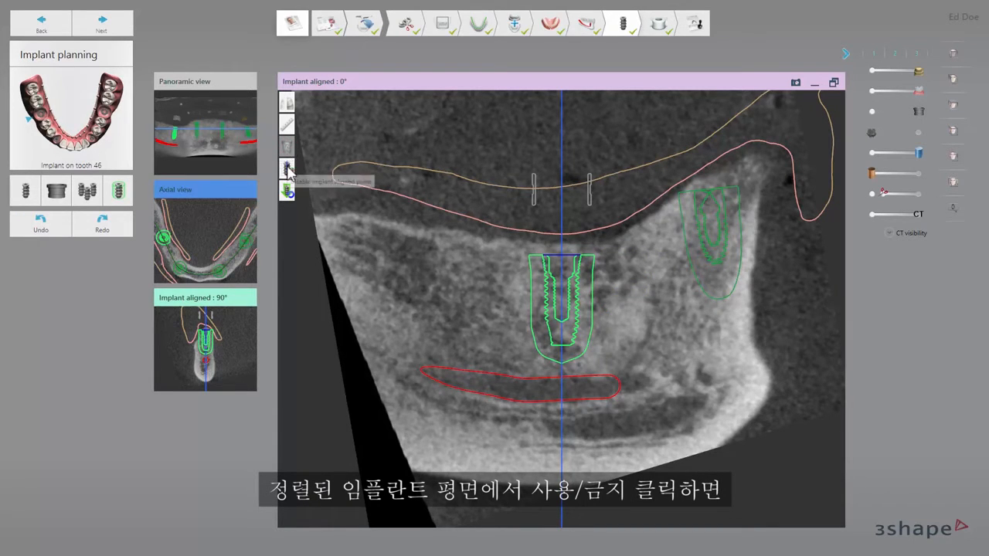
left_click(288, 167)
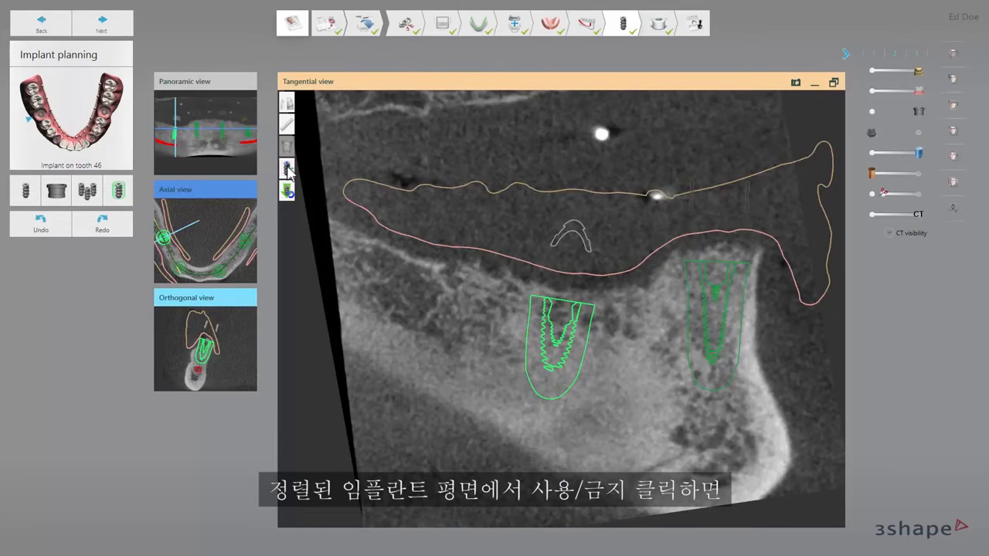
left_click(287, 167)
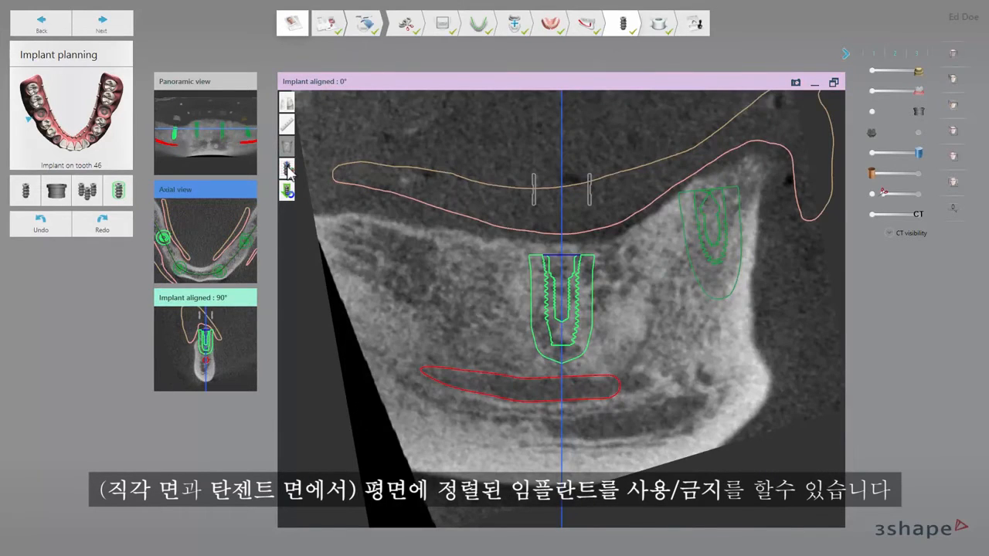
Step: Reset the position of the tooth 46 implant and reposition it manually in the Implant aligned 0° view
mouse_move(288, 191)
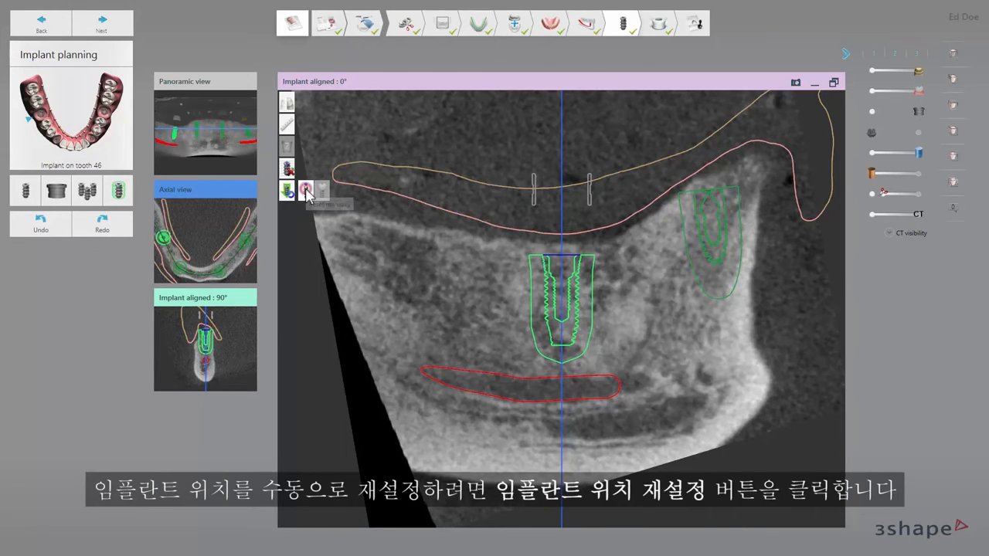
left_click(307, 191)
mouse_move(554, 310)
left_mouse_down()
mouse_move(567, 320)
mouse_move(534, 320)
mouse_move(557, 309)
left_mouse_up()
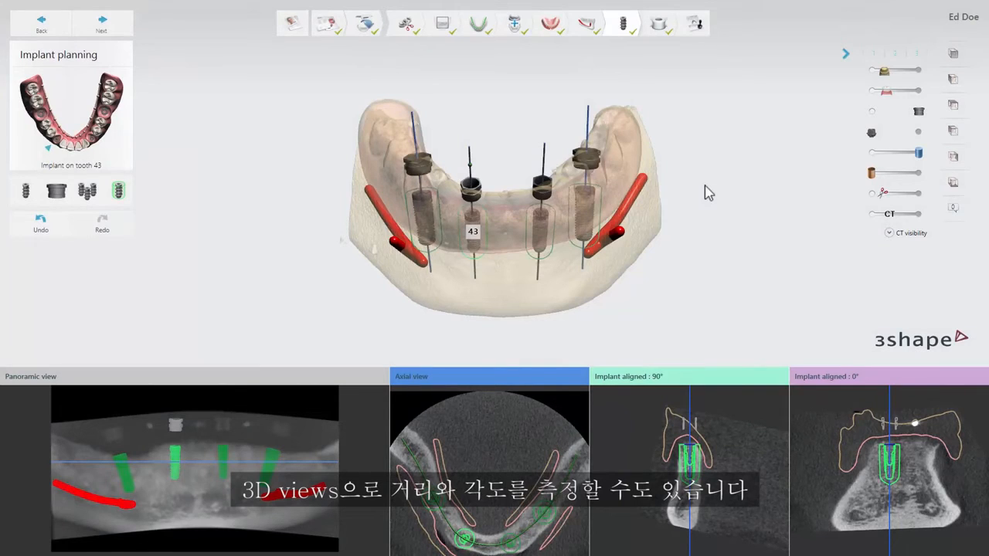
Step: Measure implant-to-implant distances, implant-to-jawbone distances and angles between implants automatically in the 3D view, hiding each measurement after viewing it
right_click(705, 192)
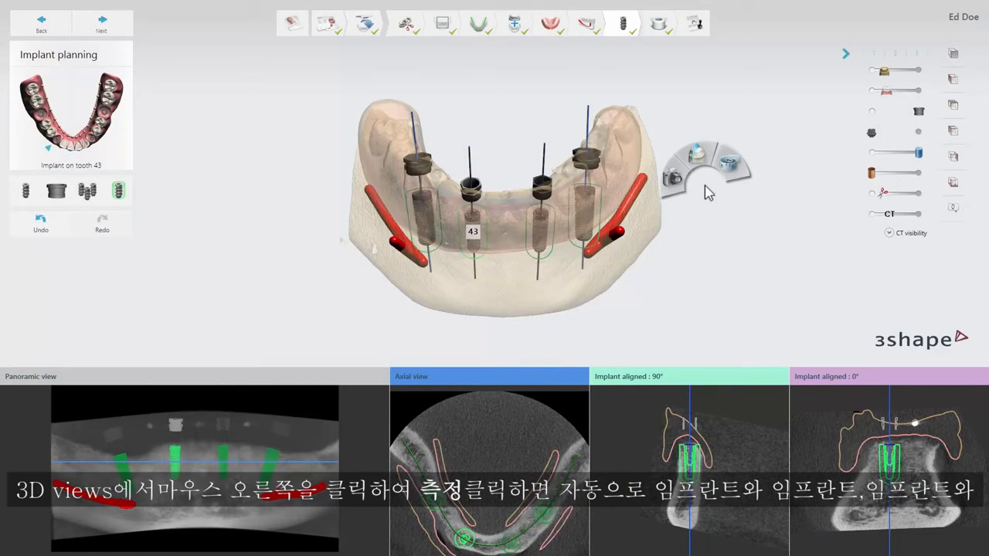
mouse_move(729, 174)
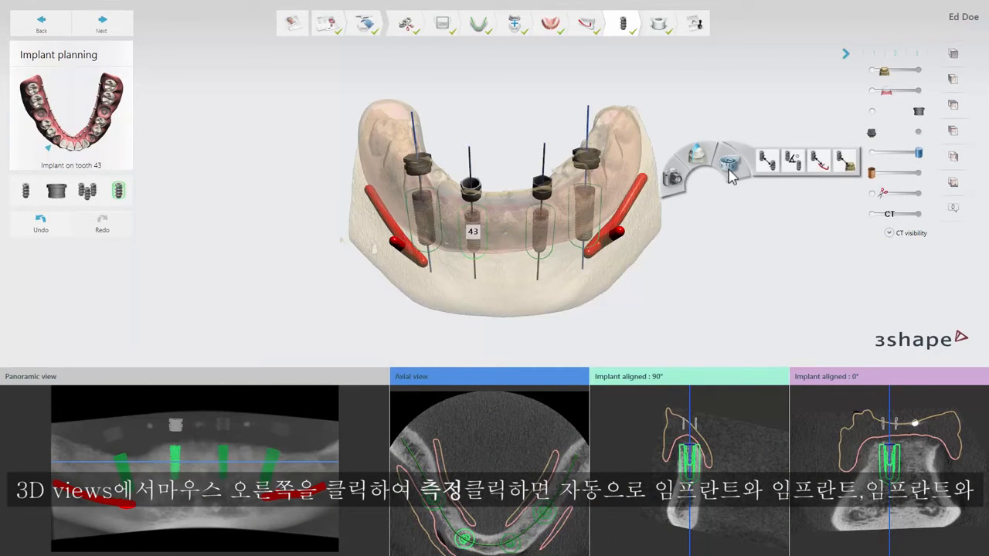
left_click(764, 170)
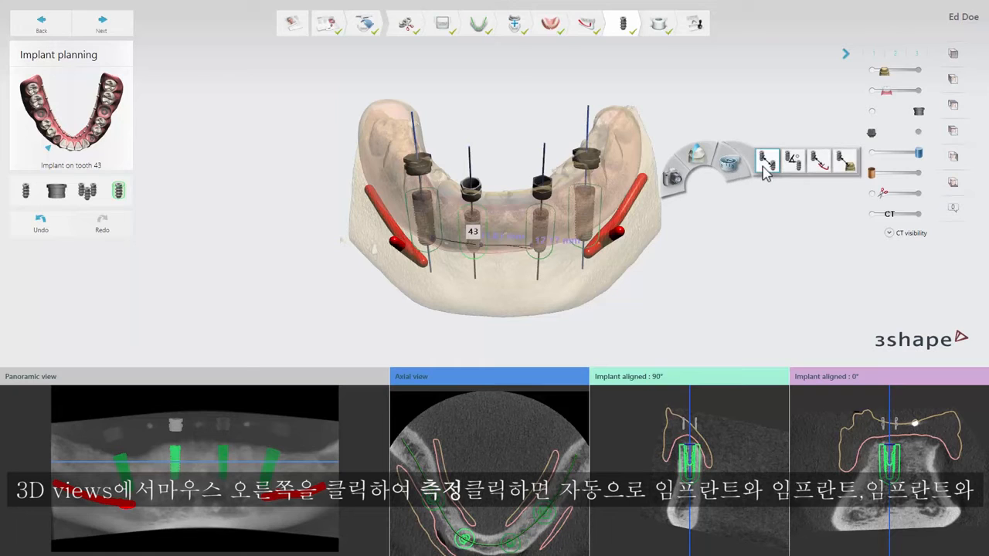
left_click(764, 170)
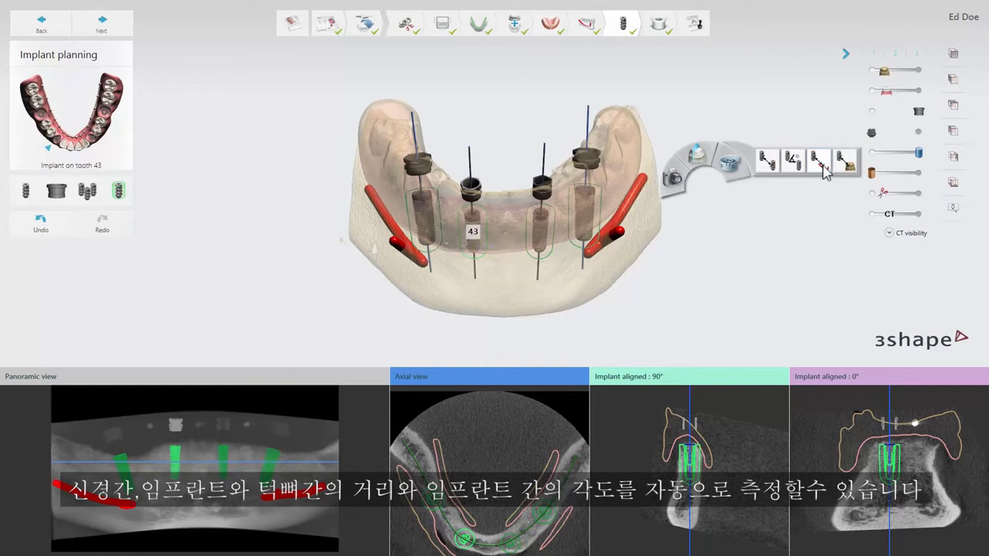
left_click(848, 164)
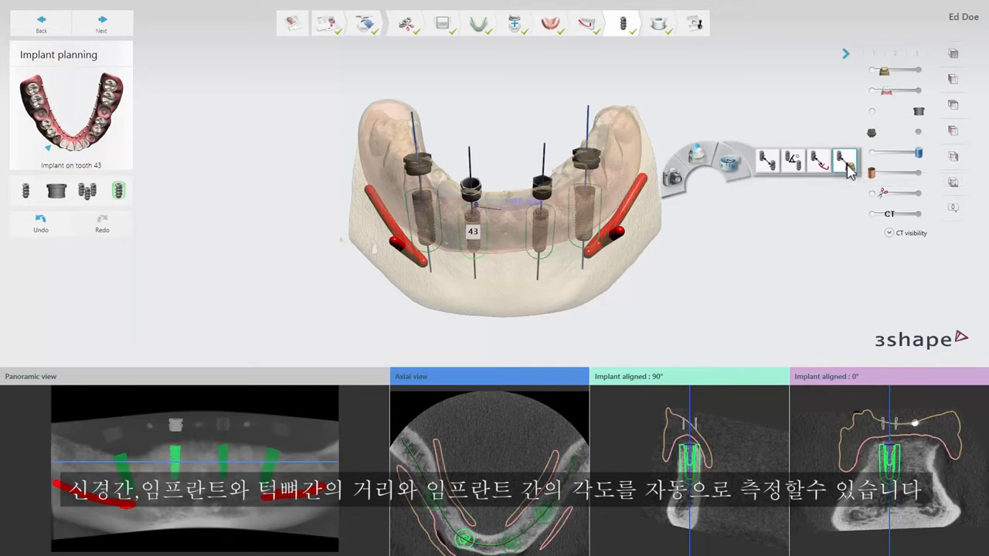
left_click(848, 169)
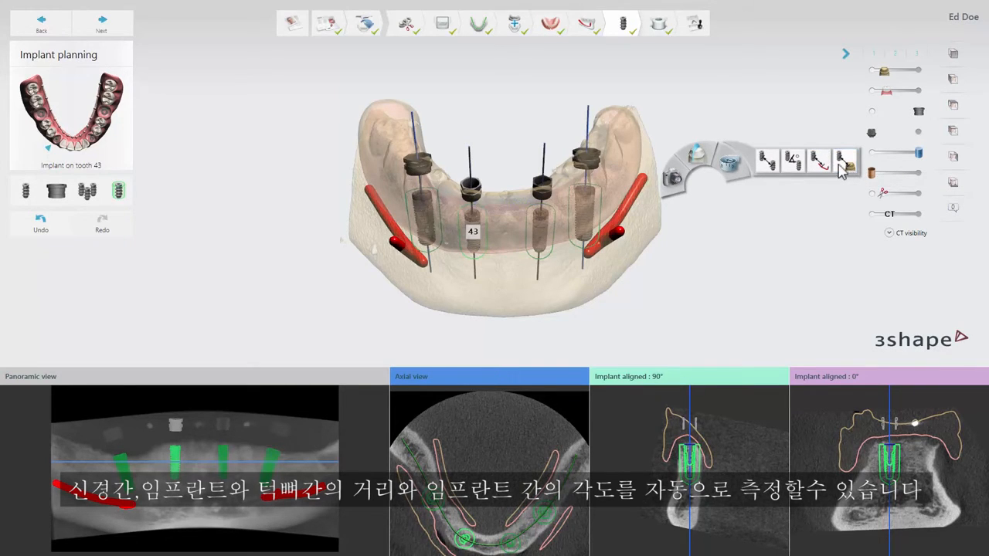
left_click(796, 166)
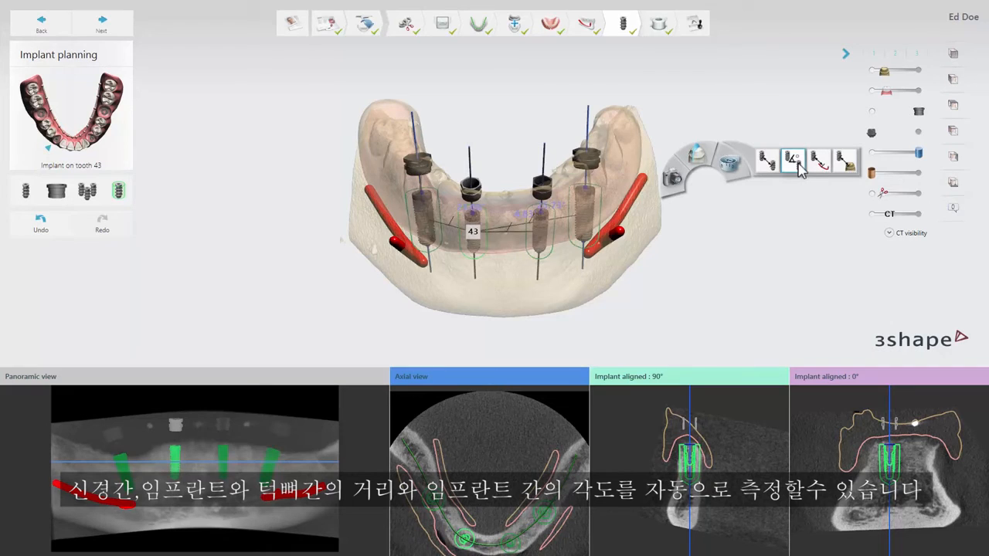
left_click(799, 166)
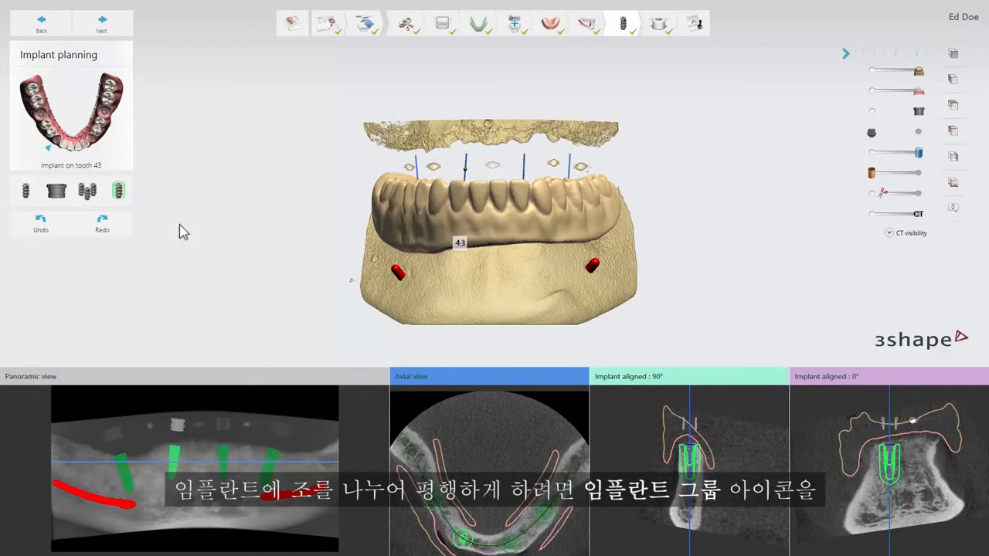
Step: Group the implants on teeth 33 and 43 to make them parallel
left_click(90, 193)
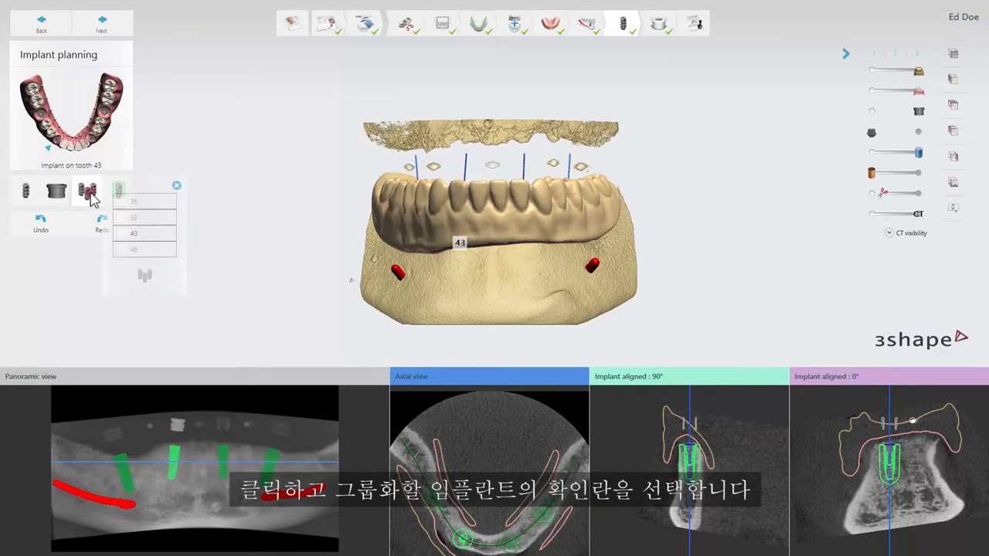
left_click(121, 218)
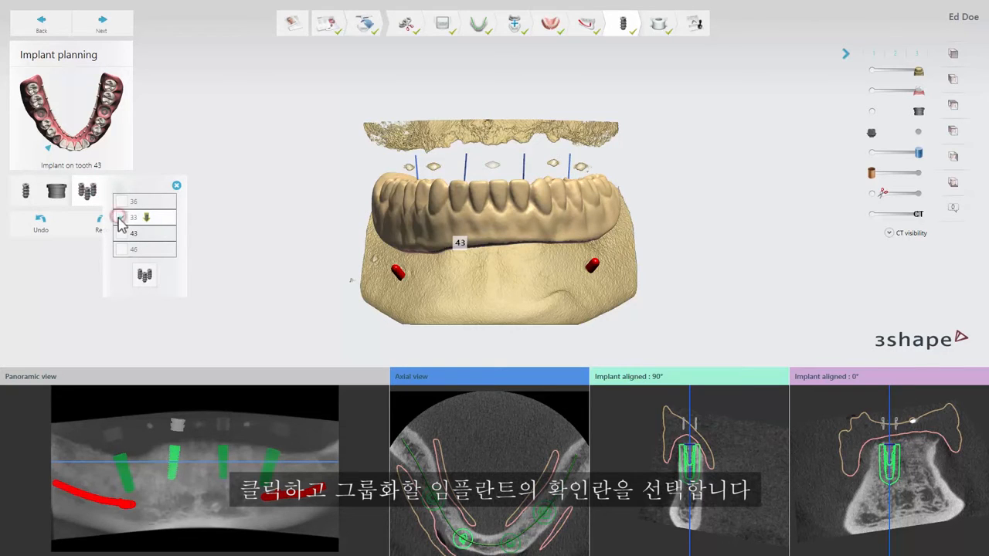
left_click(121, 233)
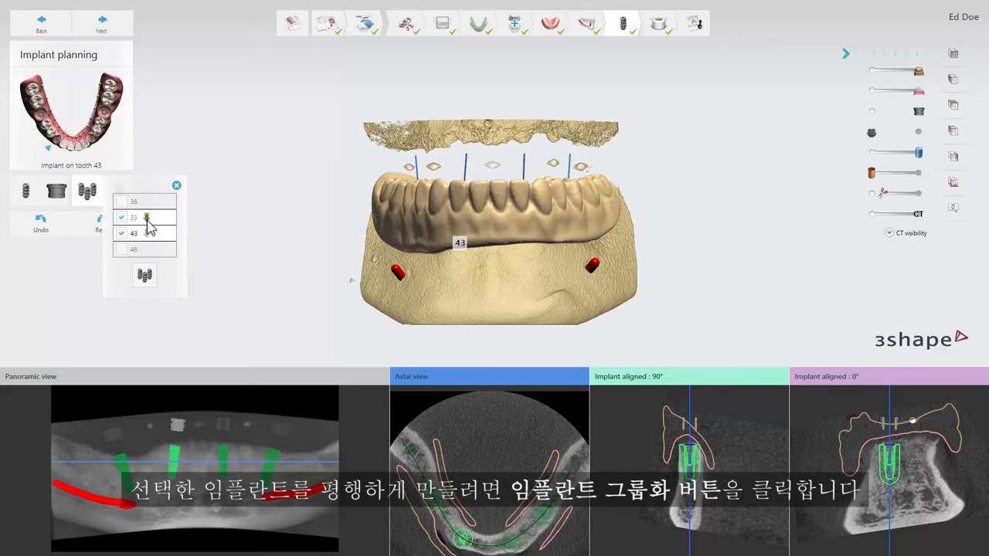
left_click(143, 273)
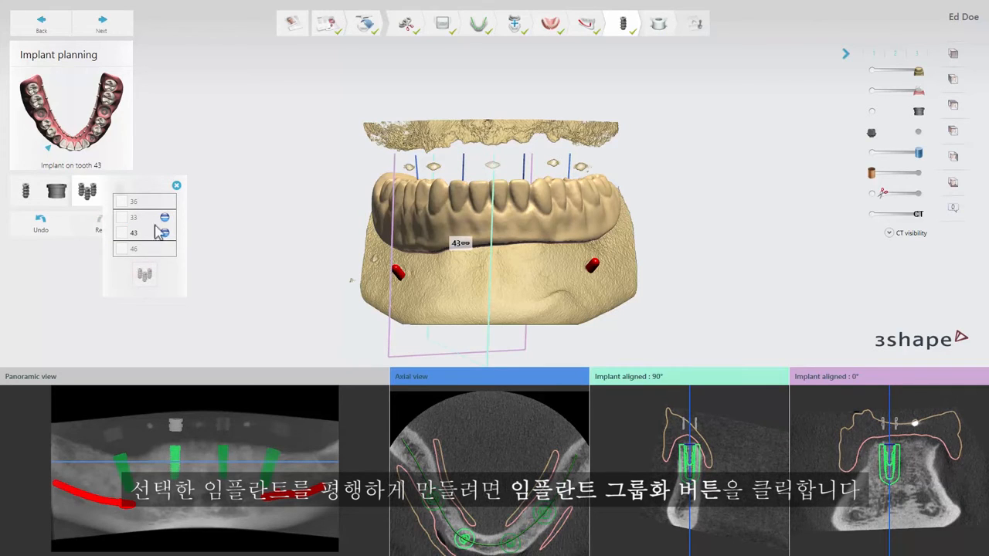
left_click(176, 187)
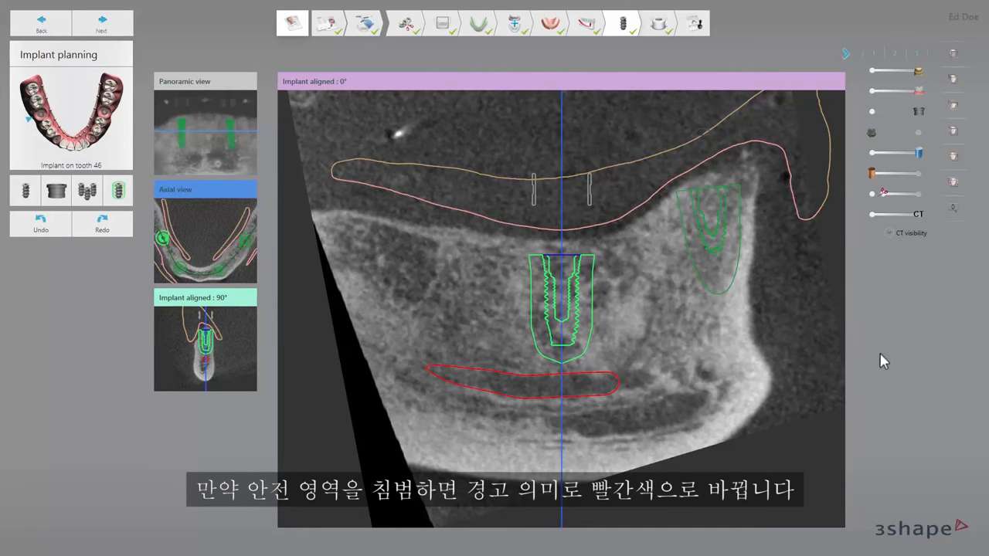
Step: Try moving the tooth 46 implant with its control points to test its safety zone against the nerve and neighbouring implant
mouse_move(562, 395)
left_mouse_down()
mouse_move(564, 423)
mouse_move(563, 398)
left_mouse_up()
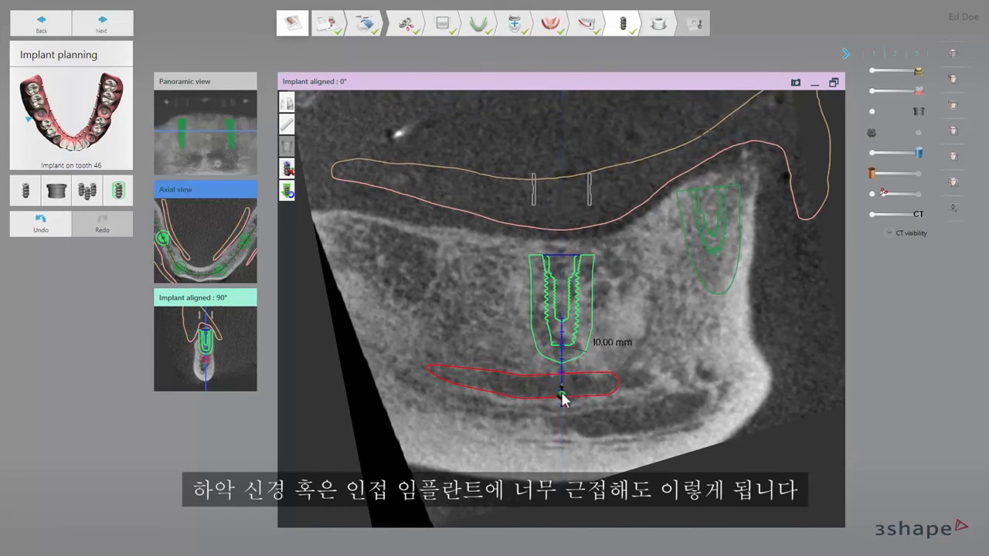
mouse_move(572, 328)
left_mouse_down()
mouse_move(684, 299)
mouse_move(581, 328)
left_mouse_up()
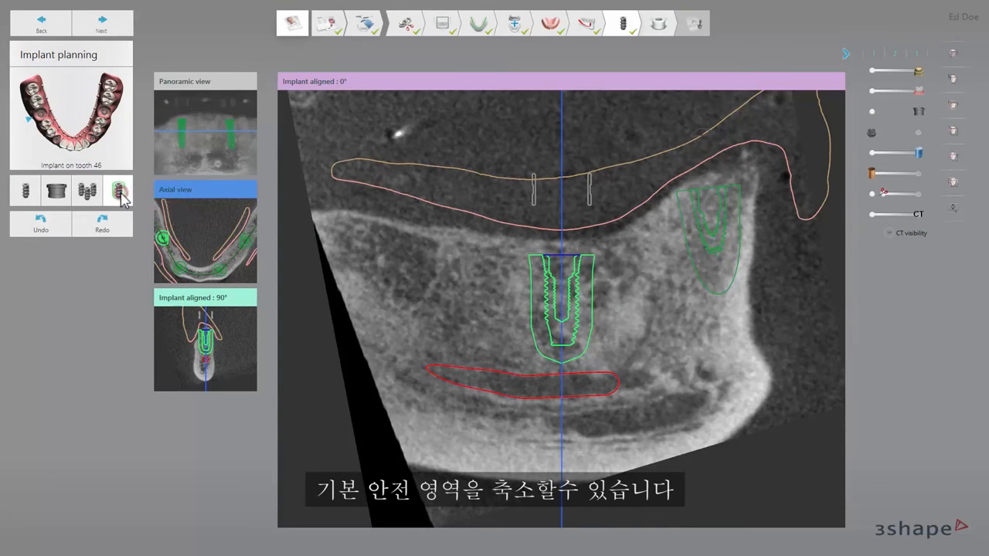
Step: Enable a custom safety zone for the tooth 46 implant, try its radial and apical distance settings, and disable it again
left_click(120, 194)
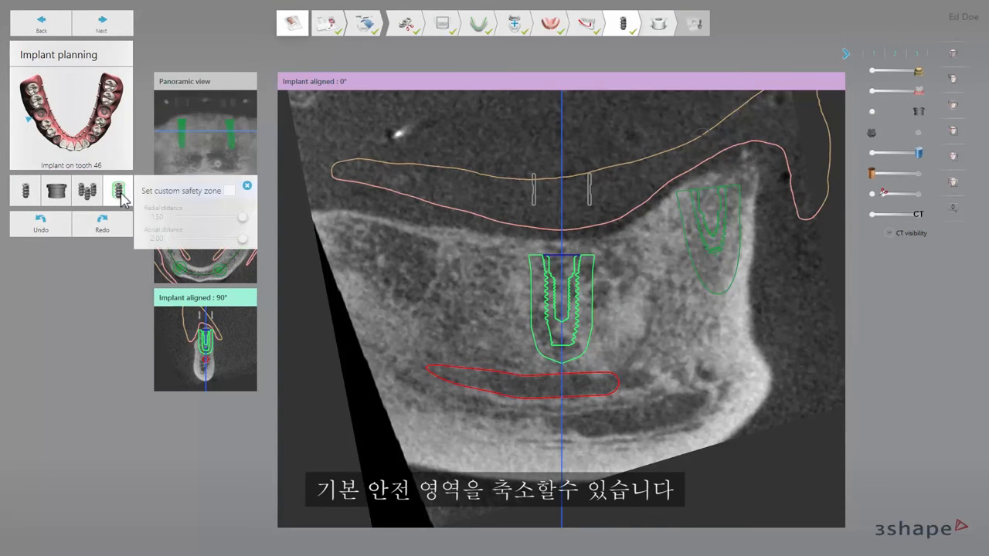
left_click(227, 190)
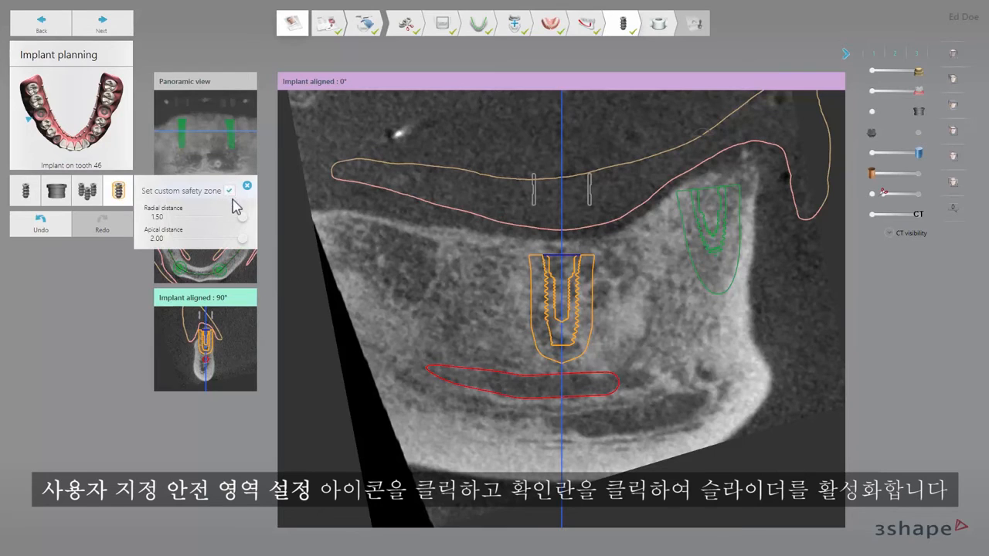
left_click_drag(240, 218, 255, 246)
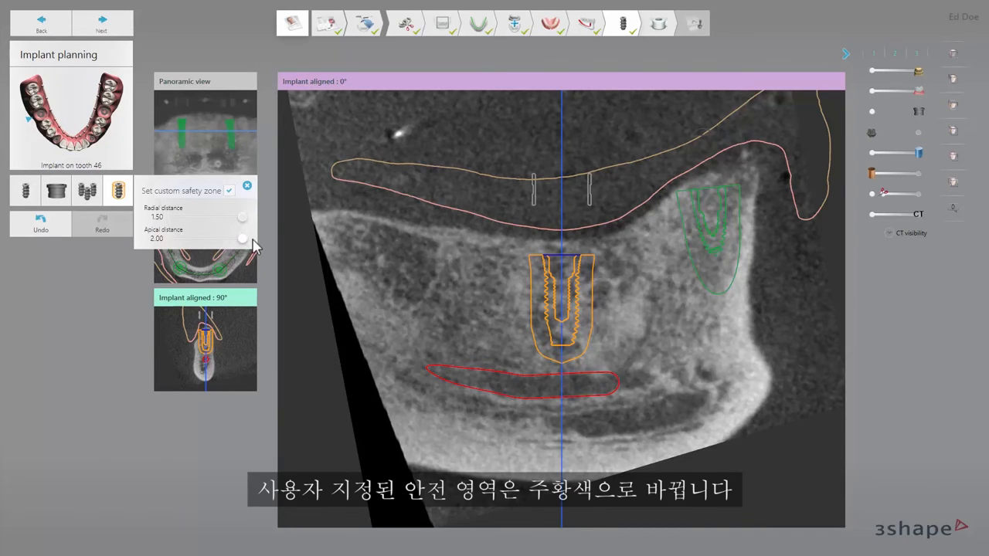
left_click(230, 192)
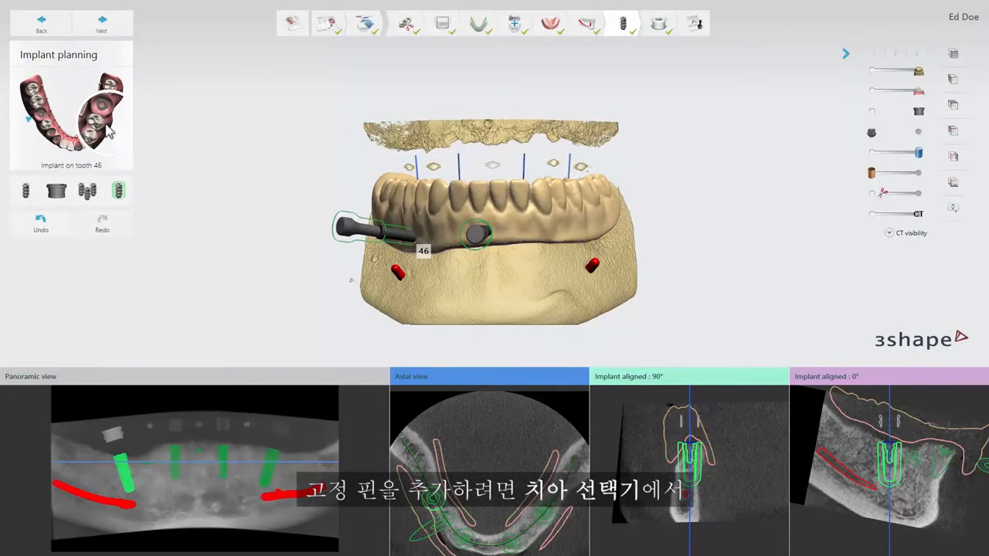
Step: Add an Avinent Anchor Pin at tooth 35 with a diameter of 1.6 mm and a length of 26.0 mm
mouse_move(100, 128)
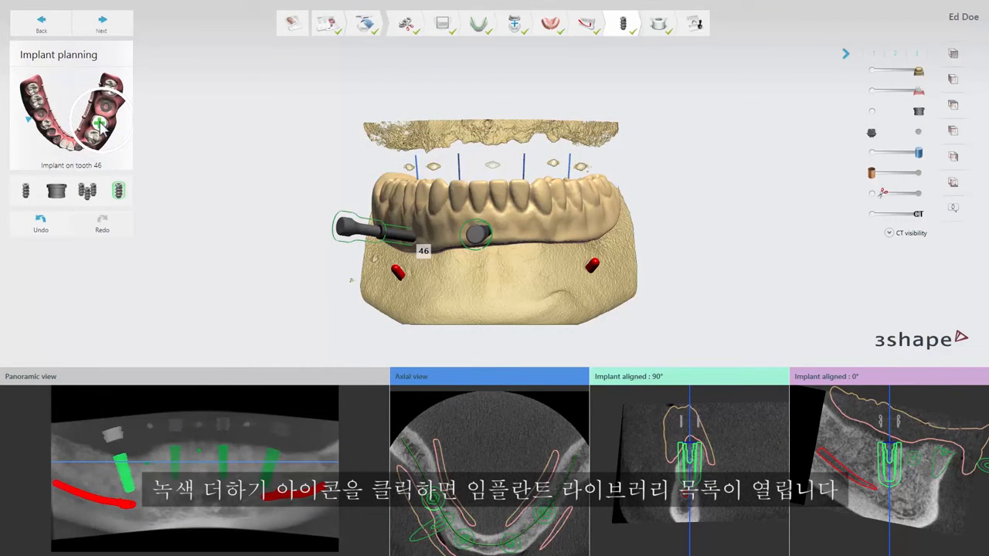
left_click(101, 129)
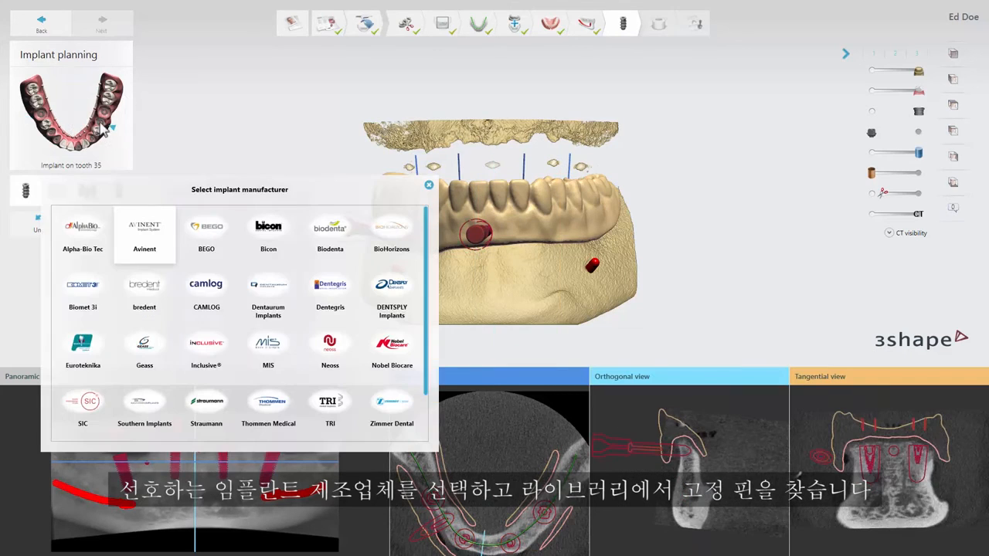
left_click(145, 236)
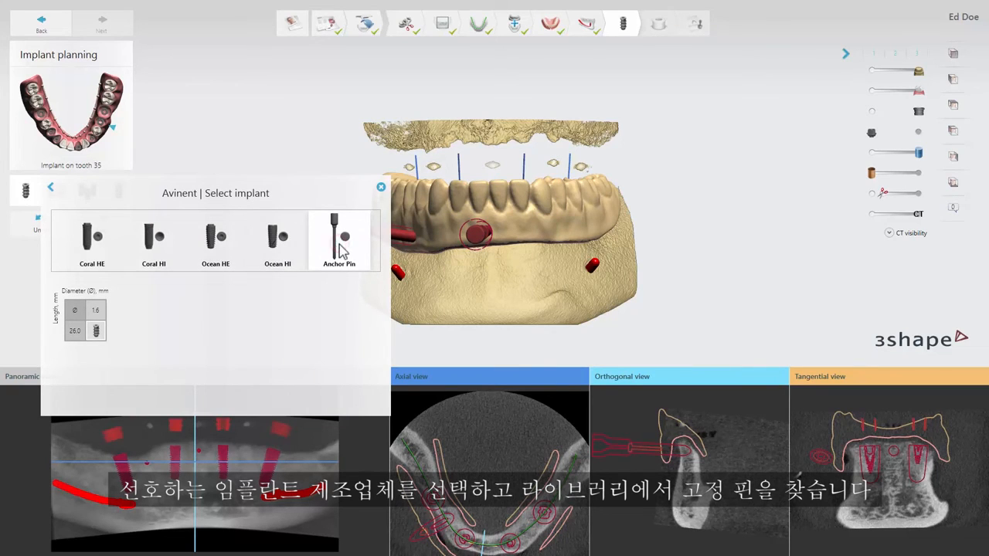
double_click(98, 331)
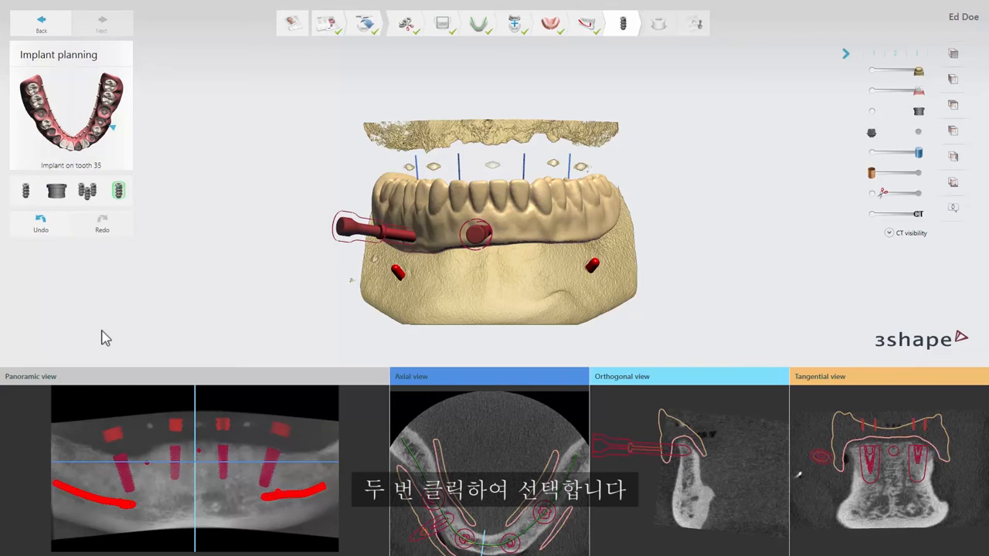
Step: Place the new anchor pin's apex and shoulder in the jaw near tooth 35, and fine-tune its position and tilt with the control points
left_click_drag(196, 467, 246, 462)
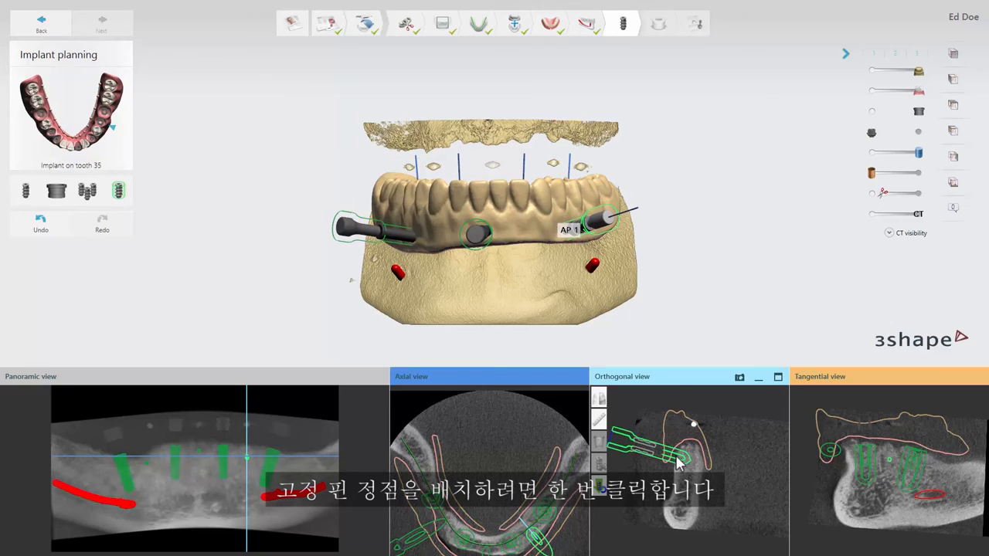
left_click(677, 461)
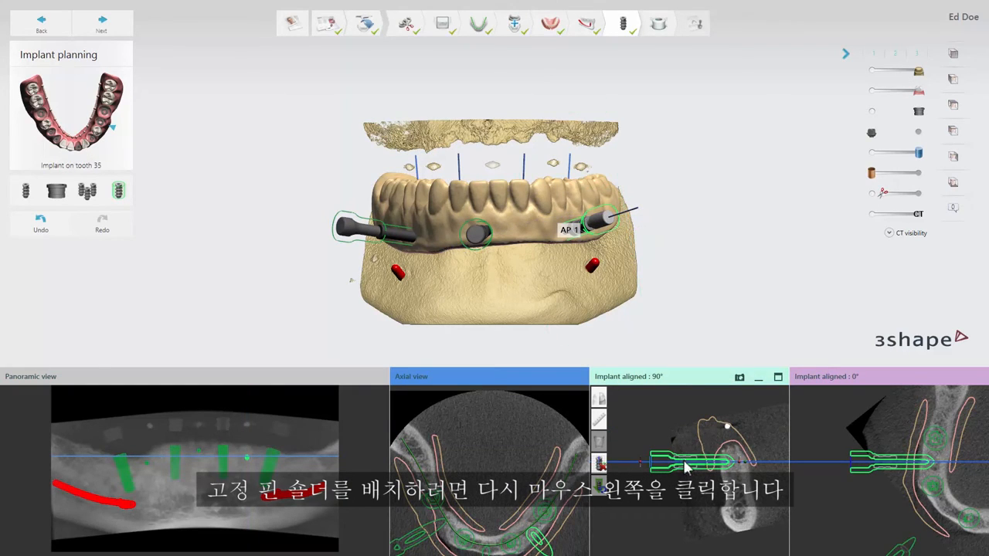
left_click_drag(688, 463, 694, 463)
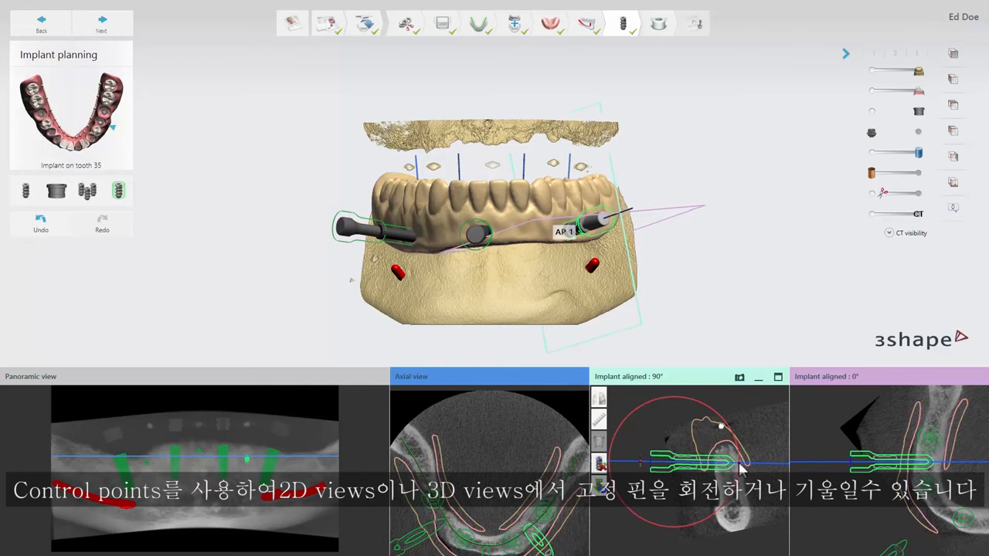
left_click_drag(740, 467, 743, 464)
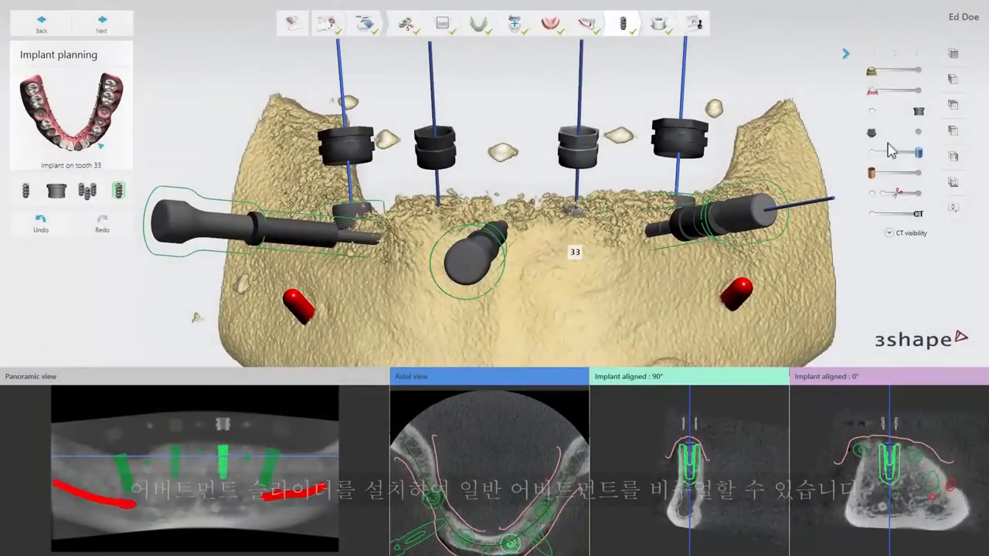
Step: Show the standard abutments with the 3D model clipped around tooth 33, and adjust the tooth 33 abutment with its control points
left_click(919, 133)
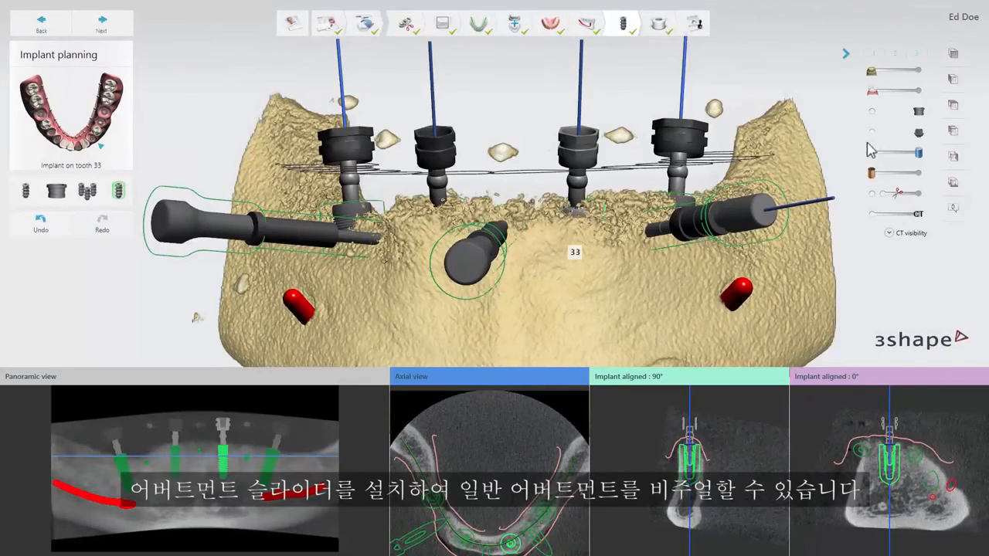
left_click(872, 195)
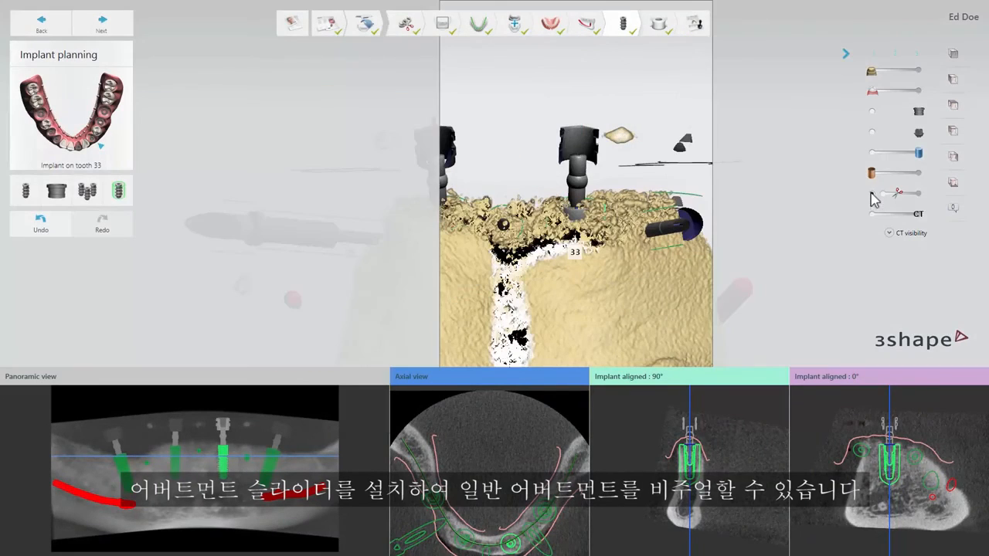
left_click(580, 154)
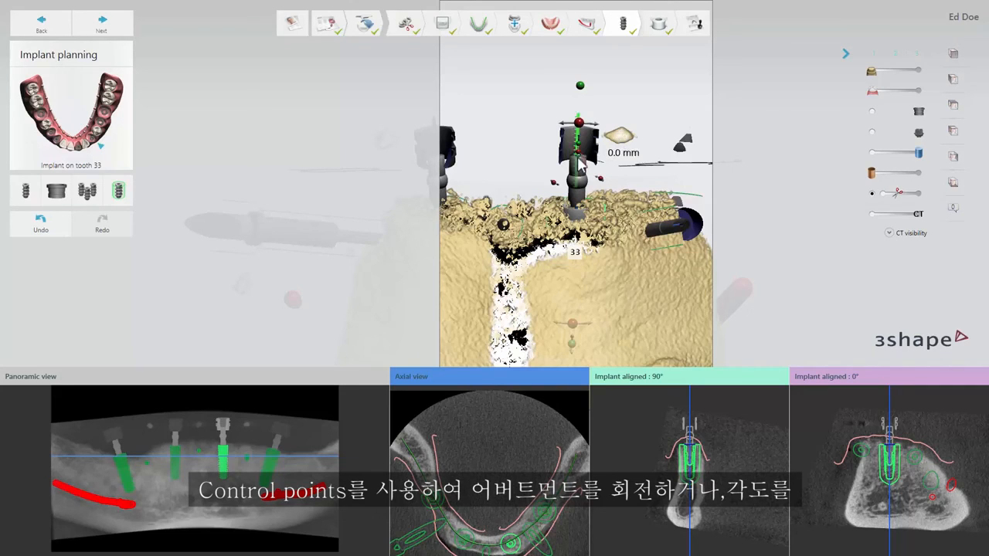
left_click_drag(579, 156, 601, 182)
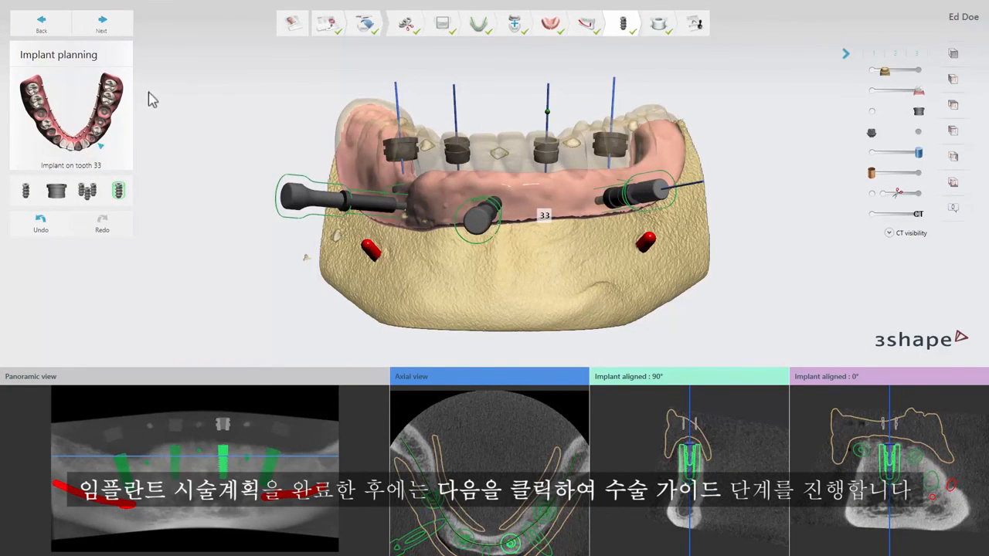
Step: Finish the implant planning and proceed to the surgical guide stage
left_click(124, 31)
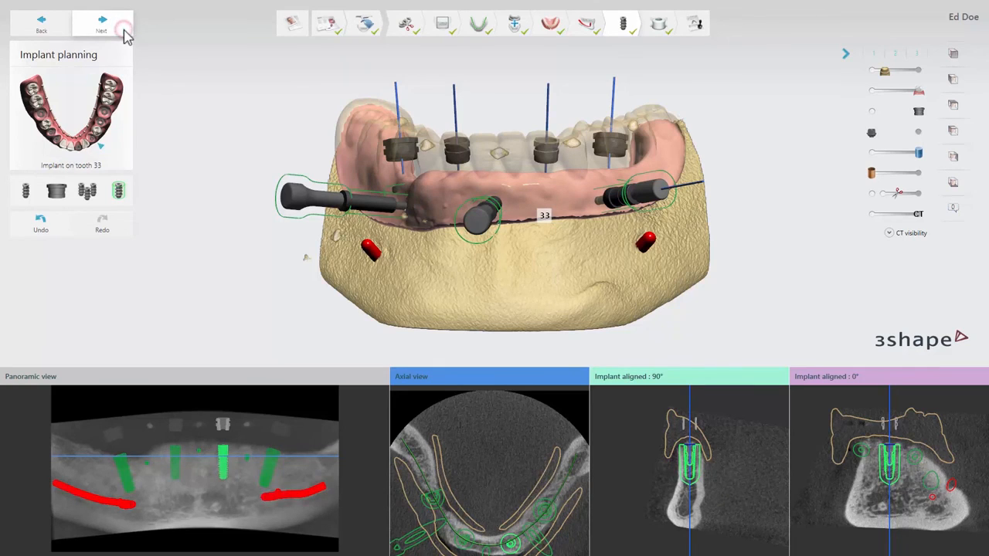